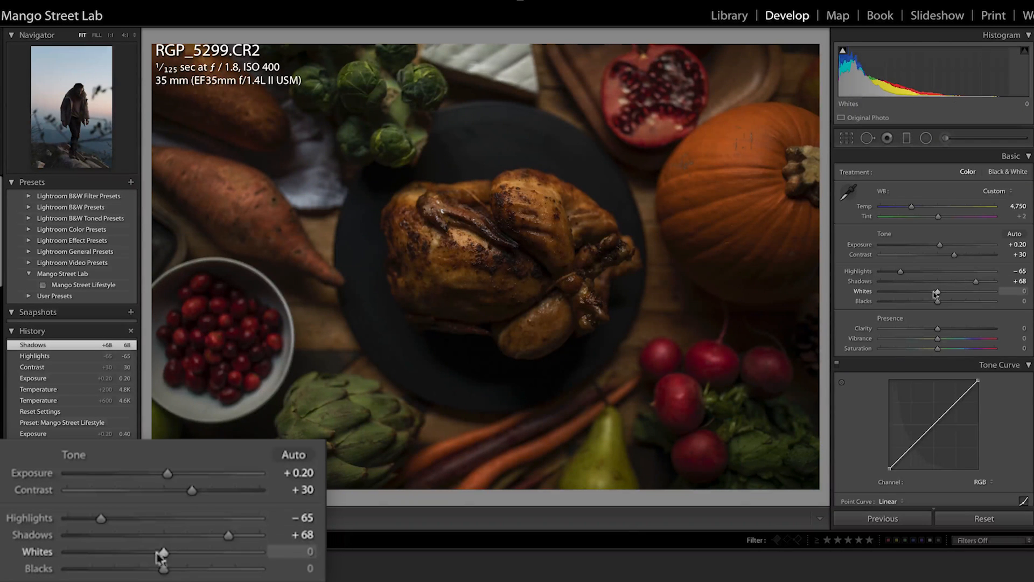
Lower Whites to -31 and set Clarity to +5 in the Basic adjustments.
drag(924, 294, 921, 295)
scroll(943, 305, down, 3)
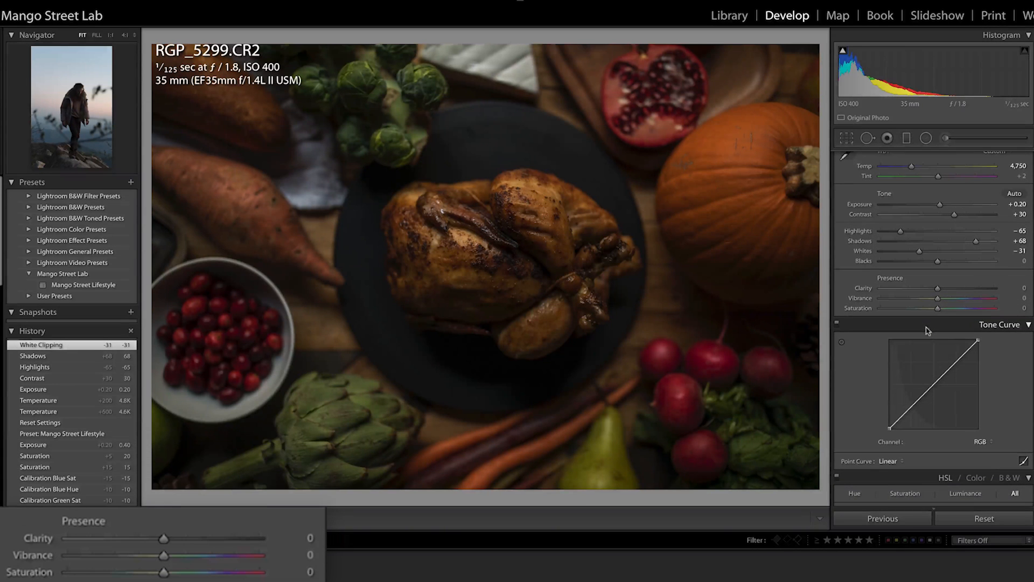
drag(957, 292, 958, 292)
scroll(958, 293, down, 1)
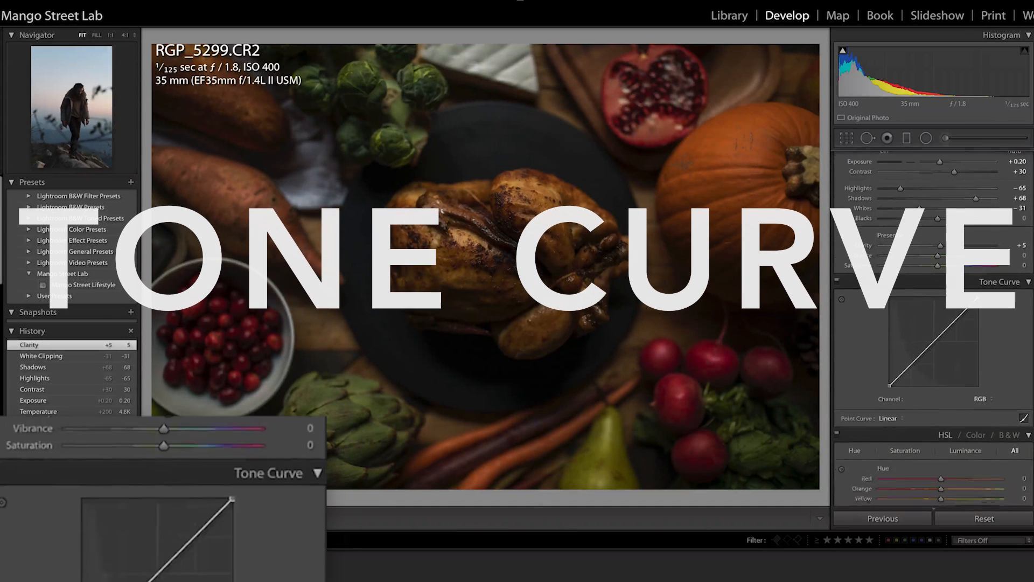
Shape the RGB tone curve into a faded S by lifting the black point to 2.7 %, lowering the shadows and raising the highlights.
scroll(958, 293, down, 5)
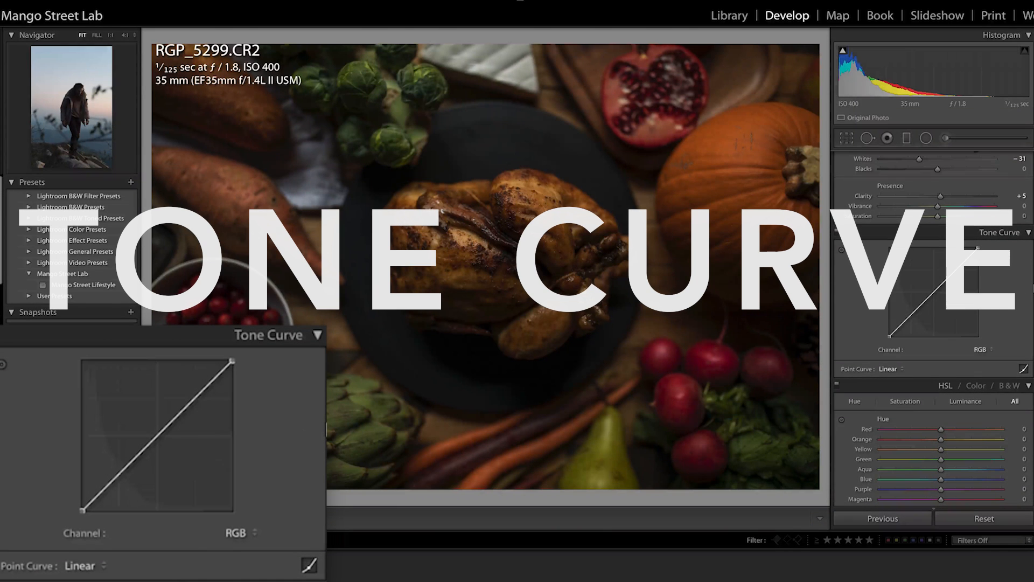
click(890, 337)
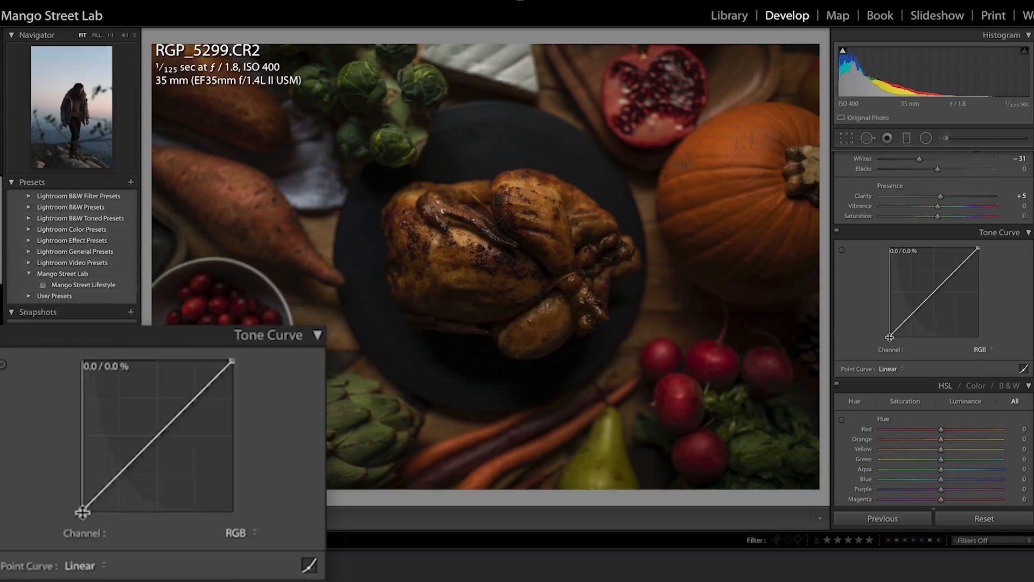
drag(890, 338, 890, 332)
key(ctrl+z)
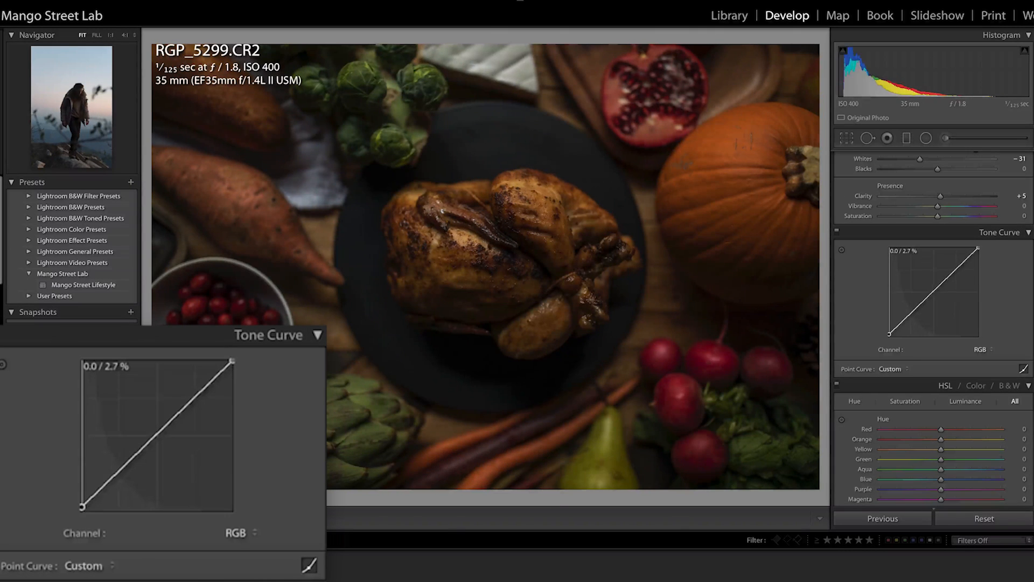
drag(895, 326, 901, 326)
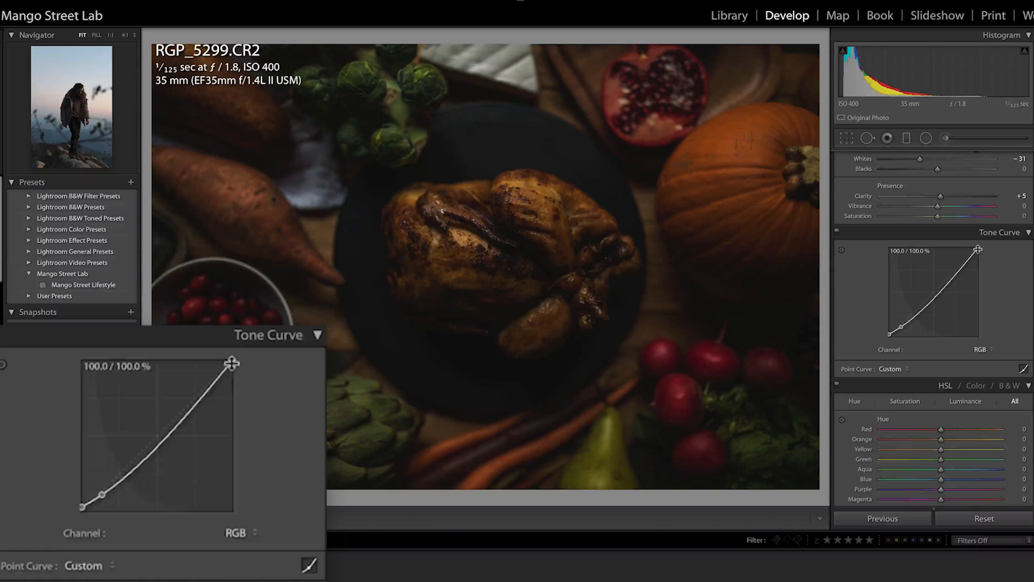
drag(956, 275, 955, 268)
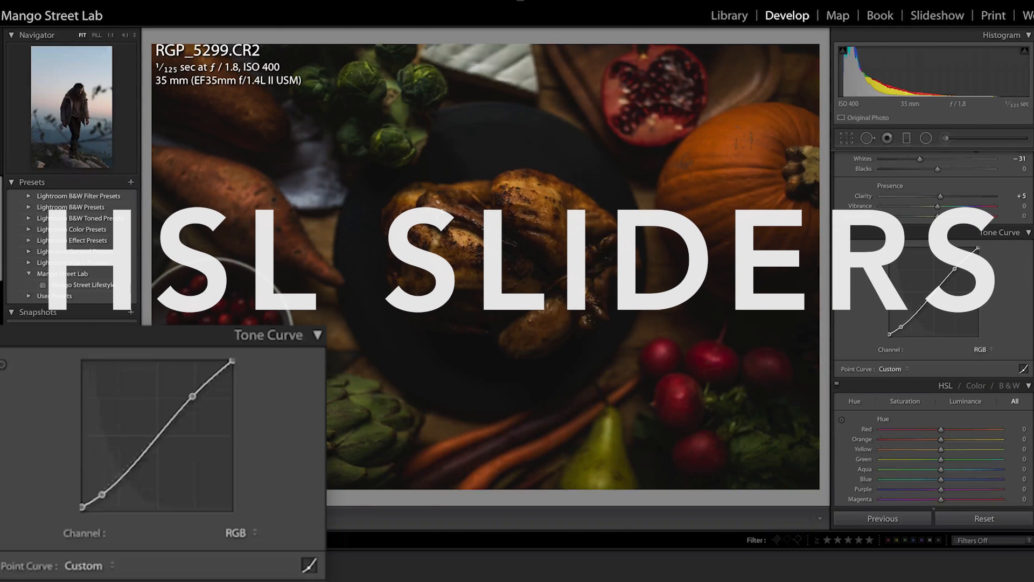
Set the HSL hue of Red to +8 and Orange to +10.
scroll(933, 334, down, 3)
scroll(932, 324, down, 10)
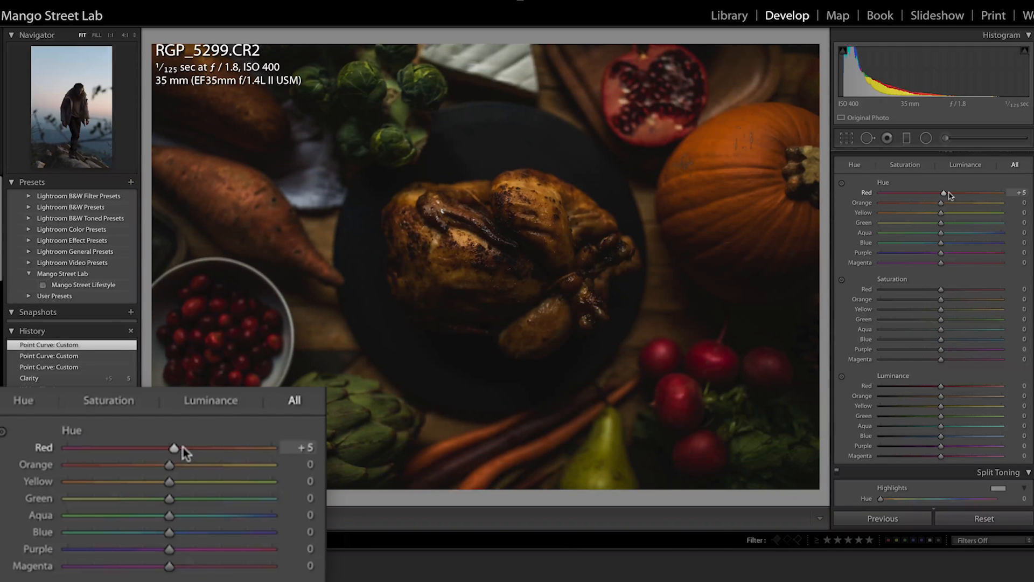
click(1021, 192)
text(8)
key(Return)
click(1023, 204)
text(10)
key(Return)
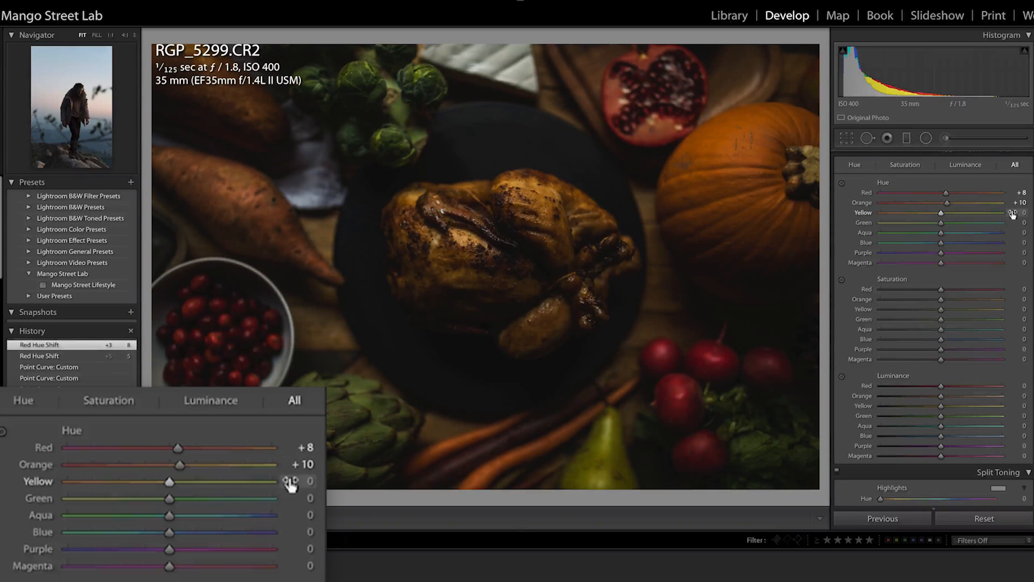
Set the HSL hue of Yellow to +10, Green to -30, Aqua to -5 and Blue to -40.
key(Up)
key(shift+Down)
key(shift+Down)
key(Up)
key(Up)
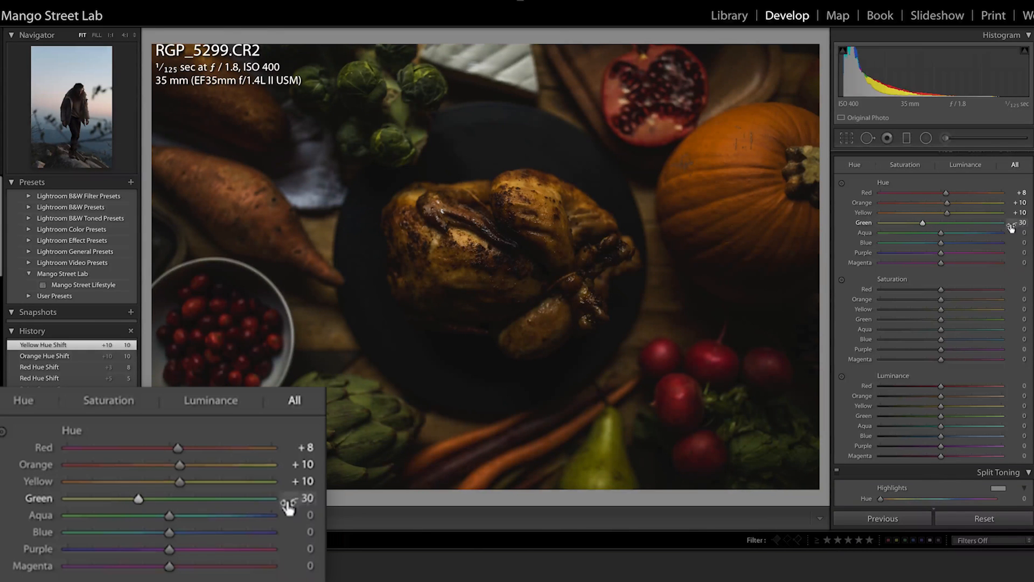
key(shift+Down)
key(shift+Down)
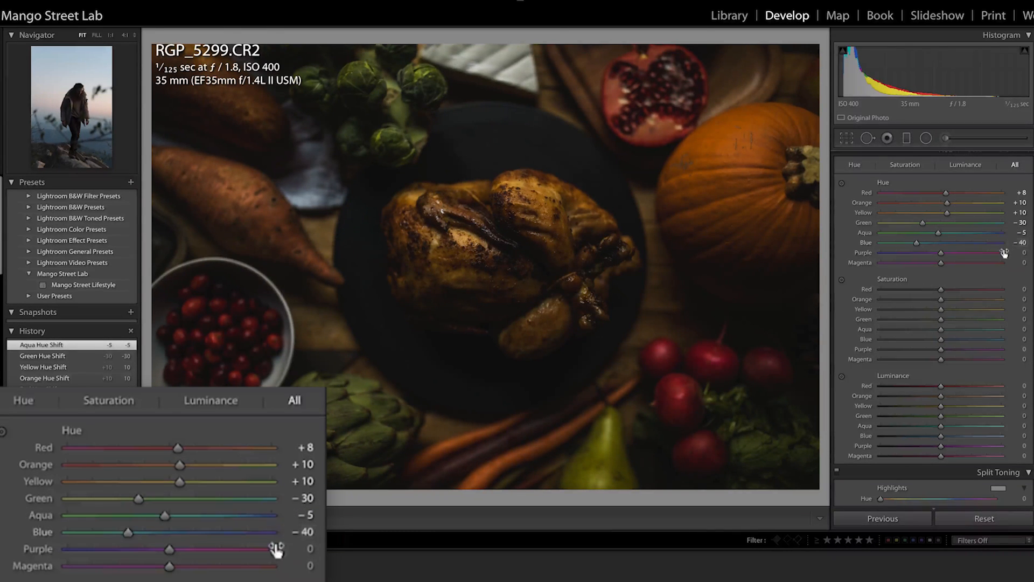
Set the HSL hue of Purple to +10 and Magenta to +25.
key(Up)
key(Up)
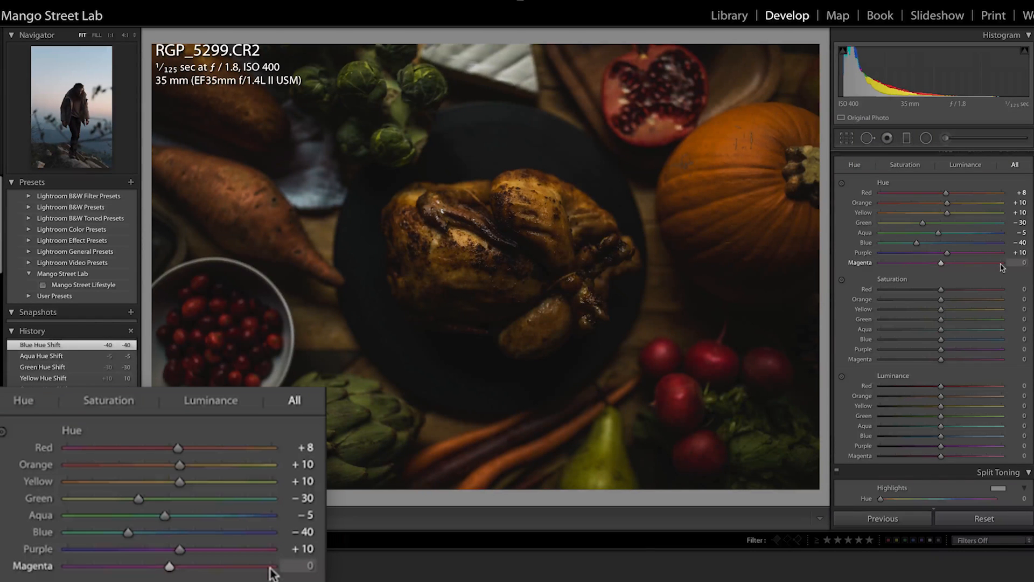
key(Up)
key(Up)
key(Up)
Reduce the HSL saturation of Red to -20, Orange to -30 and Yellow to -30.
key(shift+Down)
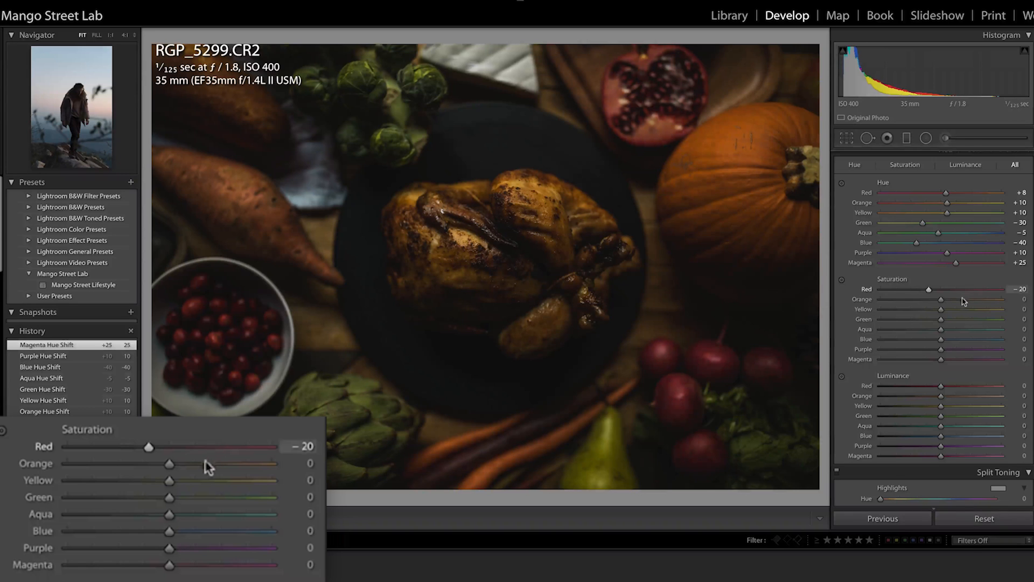
key(shift+Down)
key(Down)
key(Down)
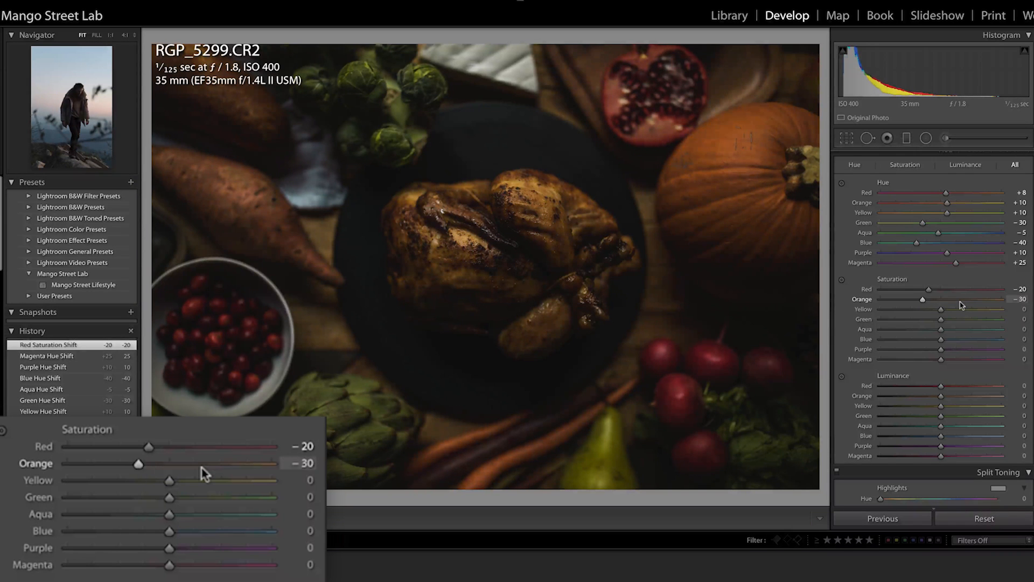
key(shift+Down)
key(Down)
key(Down)
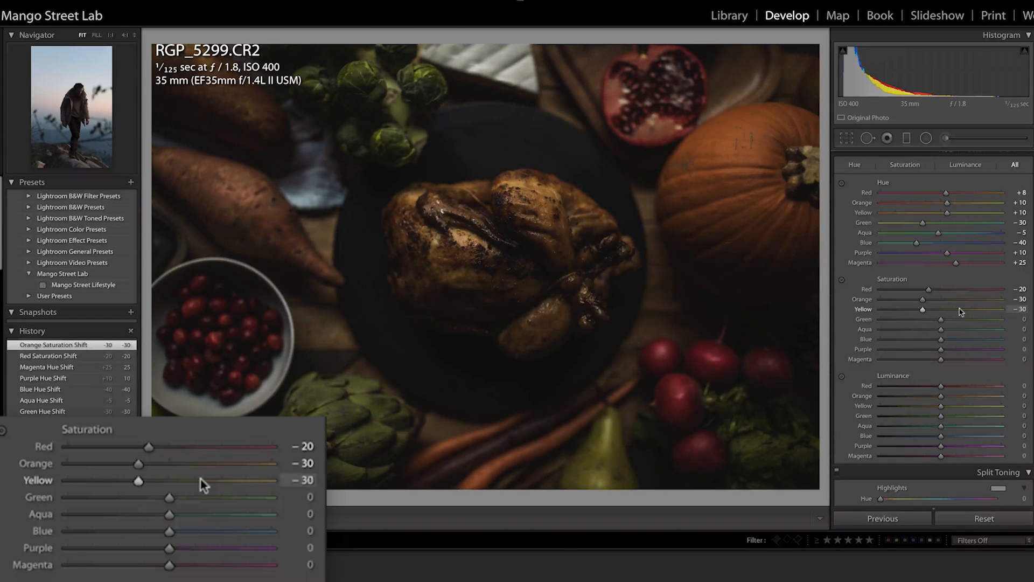
Reduce the HSL saturation of Green to -40 and Aqua to -15.
key(shift+Down)
key(Down)
key(Down)
key(Down)
key(Down)
key(Down)
key(Down)
key(Down)
Set the HSL saturation of Aqua to -34, Blue to -67 and Magenta to -20.
click(1017, 328)
text(-34)
key(Tab)
text(-67)
key(Tab)
key(Tab)
text(-30)
key(Up)
key(Up)
key(Return)
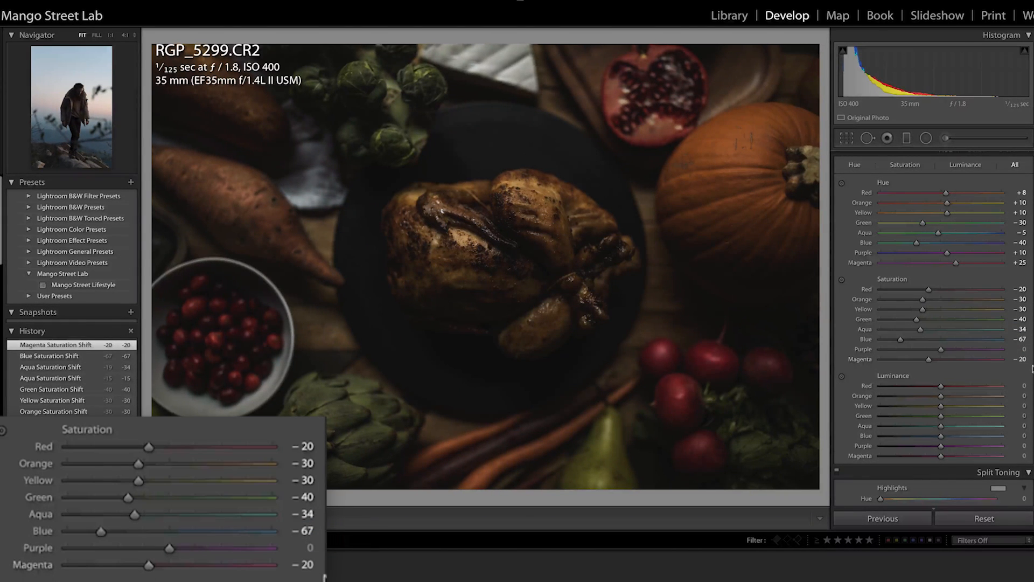
Set the HSL luminance of Orange to +14 and Yellow to -45.
scroll(1019, 334, down, 3)
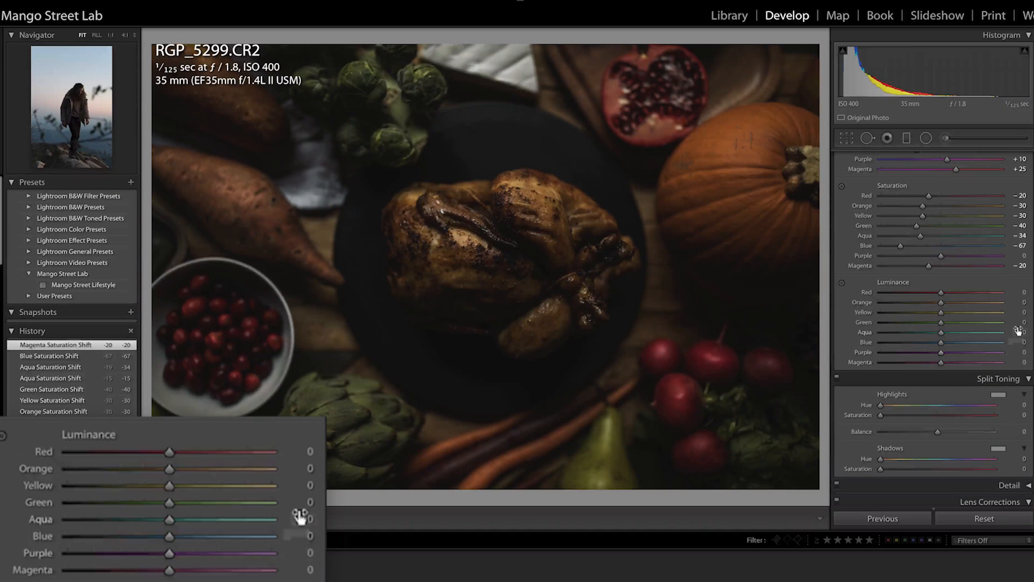
click(1017, 302)
text(14)
key(Return)
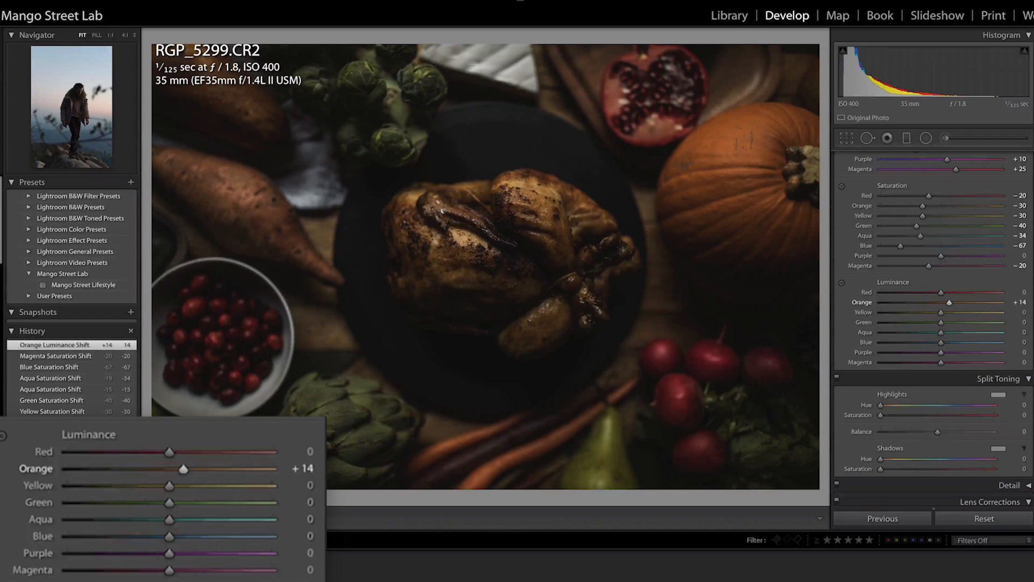
drag(1020, 312, 1016, 321)
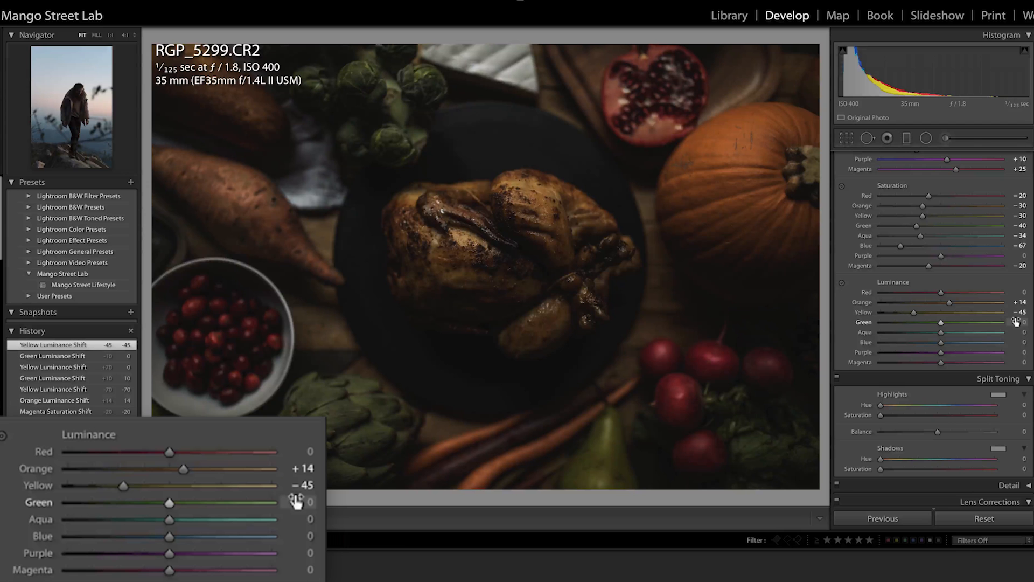
Set the HSL luminance of Green to -70, Aqua to +10 and Blue to +1.
click(1017, 321)
text(-70)
key(Return)
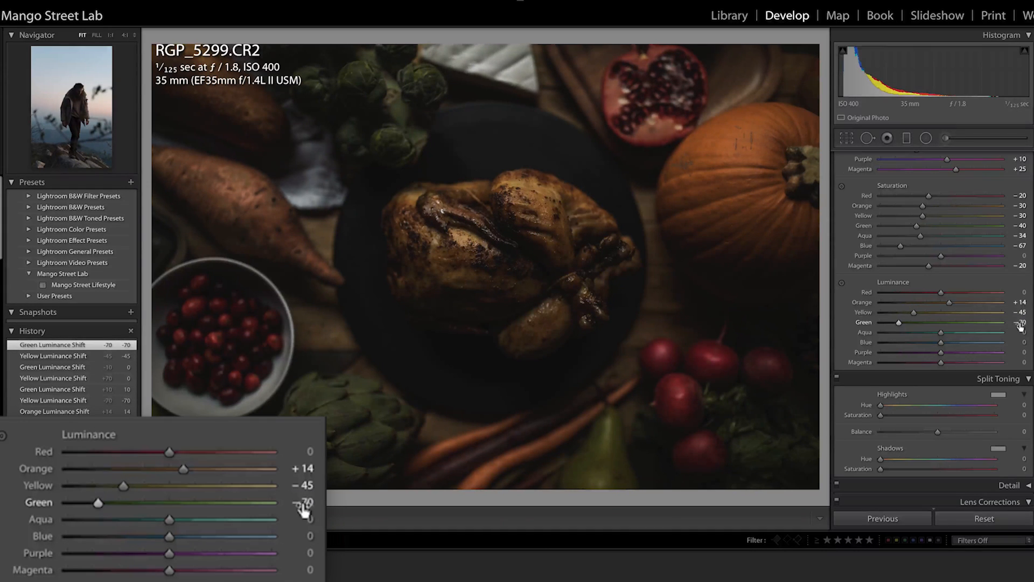
drag(1020, 332, 1021, 343)
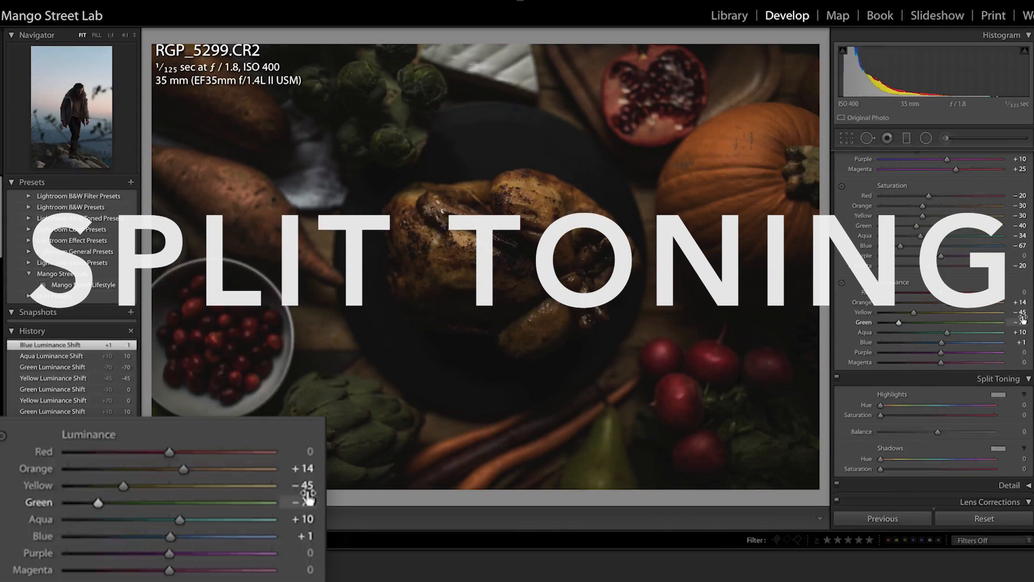
Split-tone the shadows with a hue of 72 and a saturation of 8.
scroll(1019, 317, down, 3)
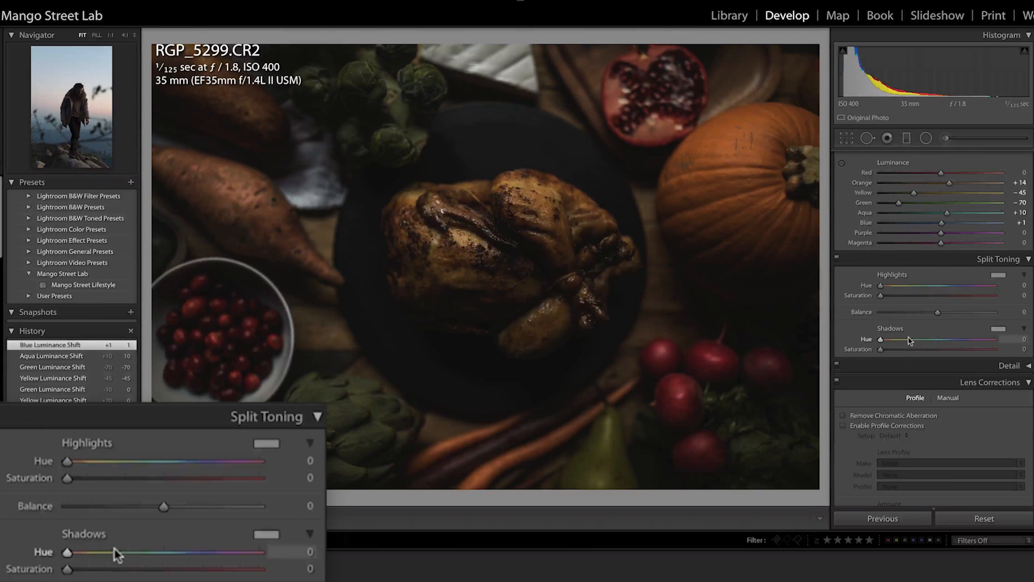
click(907, 339)
drag(904, 338, 904, 338)
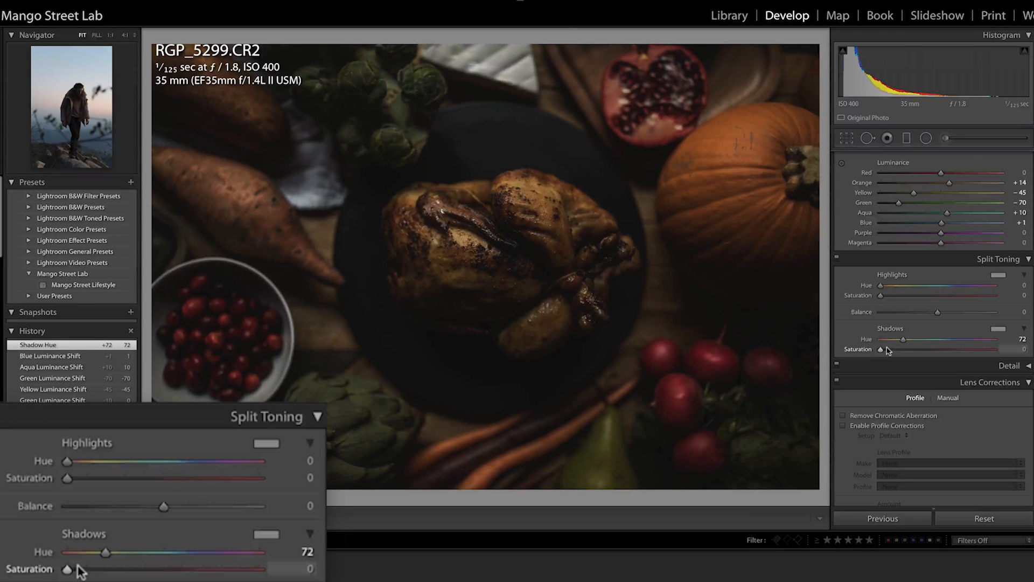
click(1013, 349)
text(5)
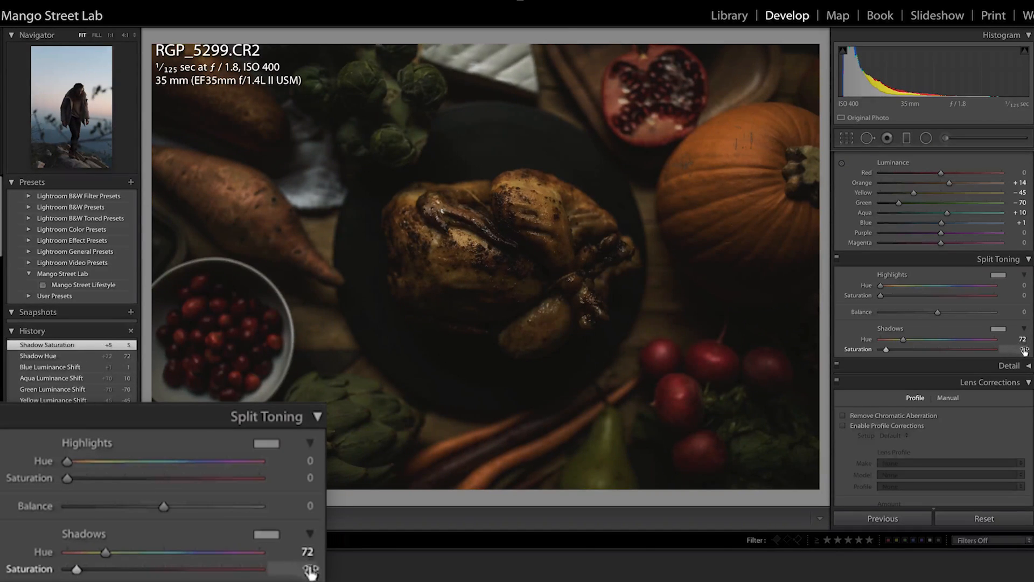
key(Return)
text(8)
key(Return)
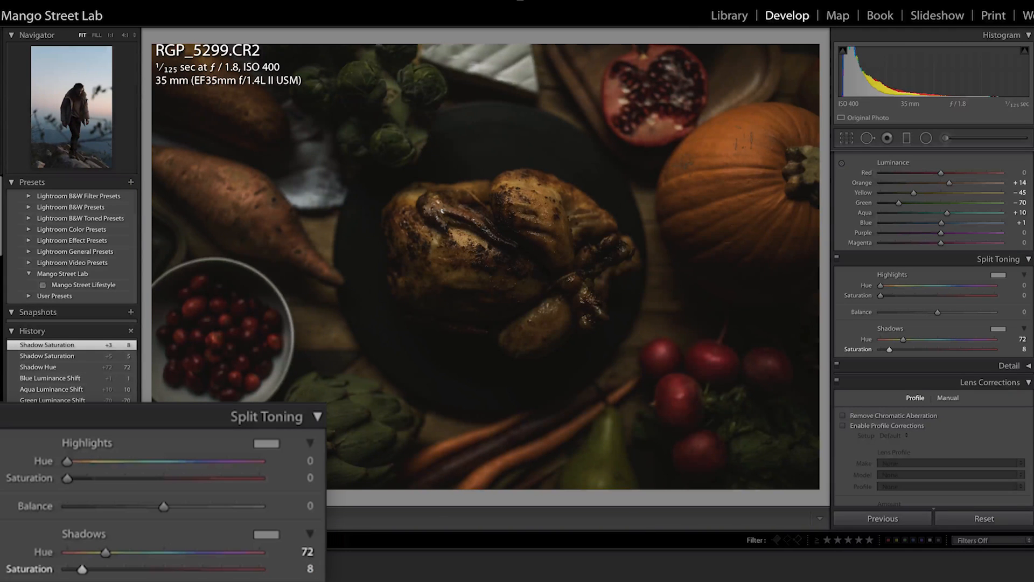
Set the sharpening Amount to 8 and Masking to 97 in the Detail settings.
scroll(1029, 291, down, 5)
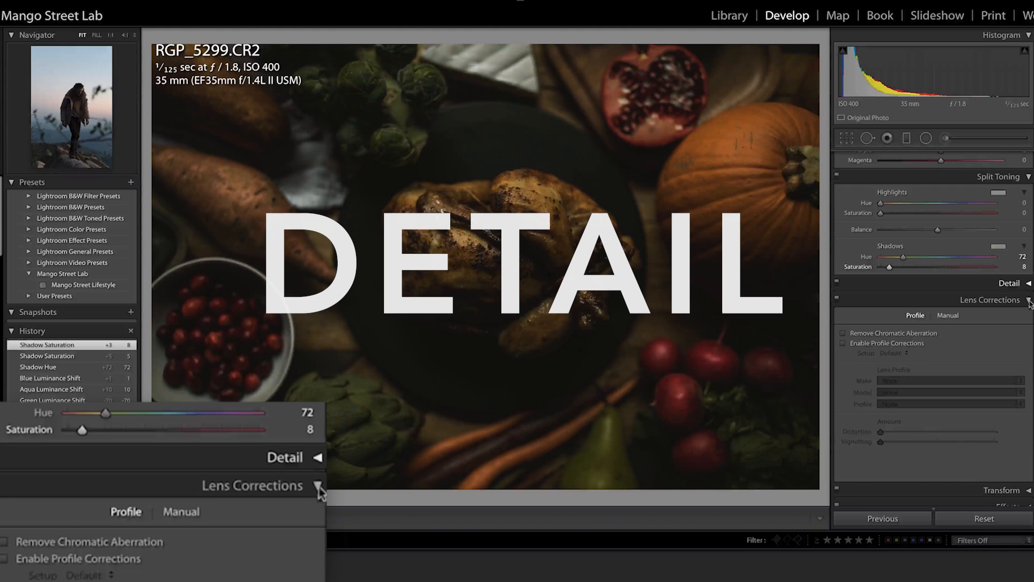
click(1029, 285)
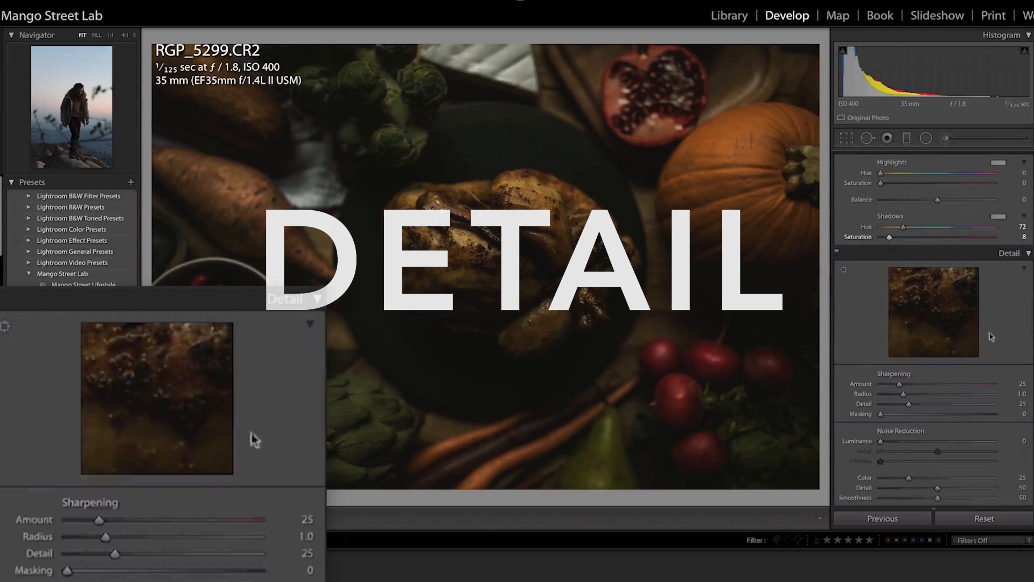
click(1021, 384)
text(8)
key(Return)
click(1024, 413)
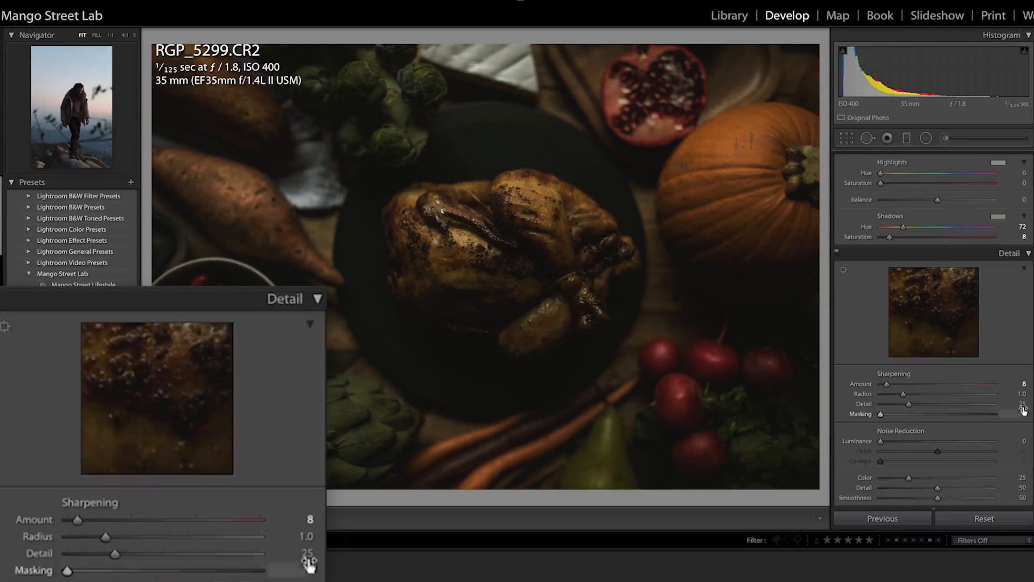
text(97)
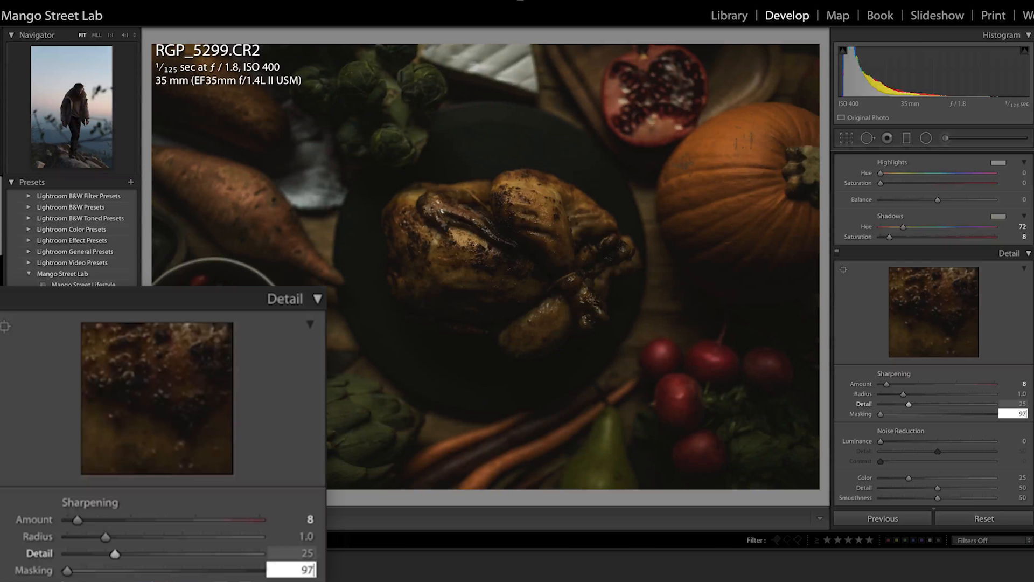
key(Return)
Enable lens profile corrections with the Setup option set to Auto.
scroll(905, 330, down, 5)
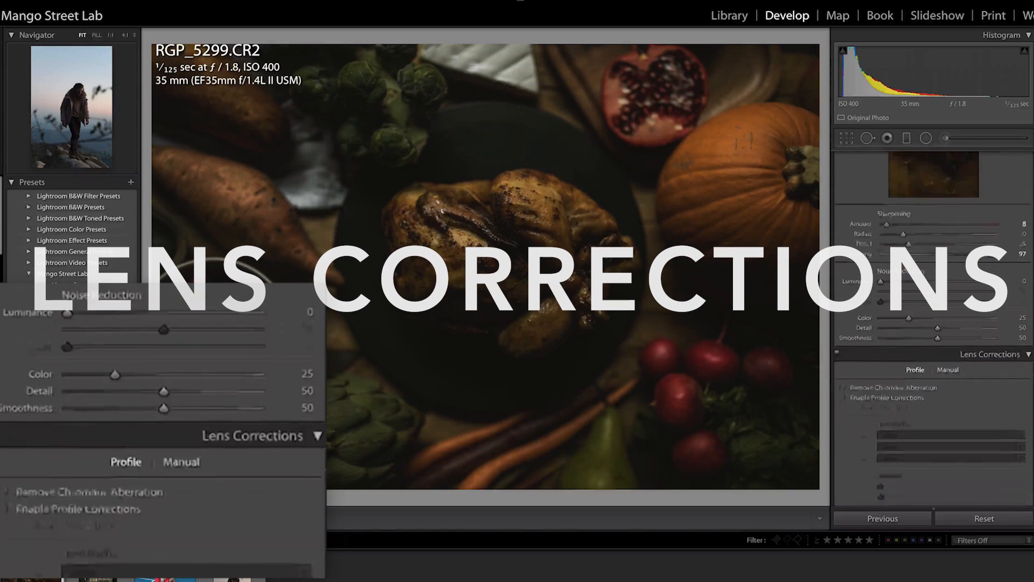
click(905, 333)
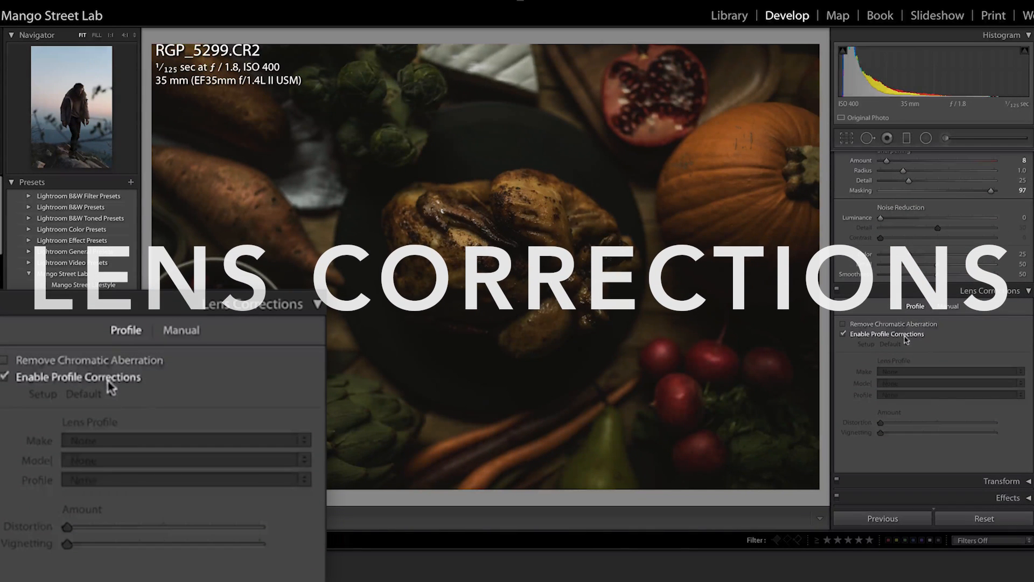
click(897, 343)
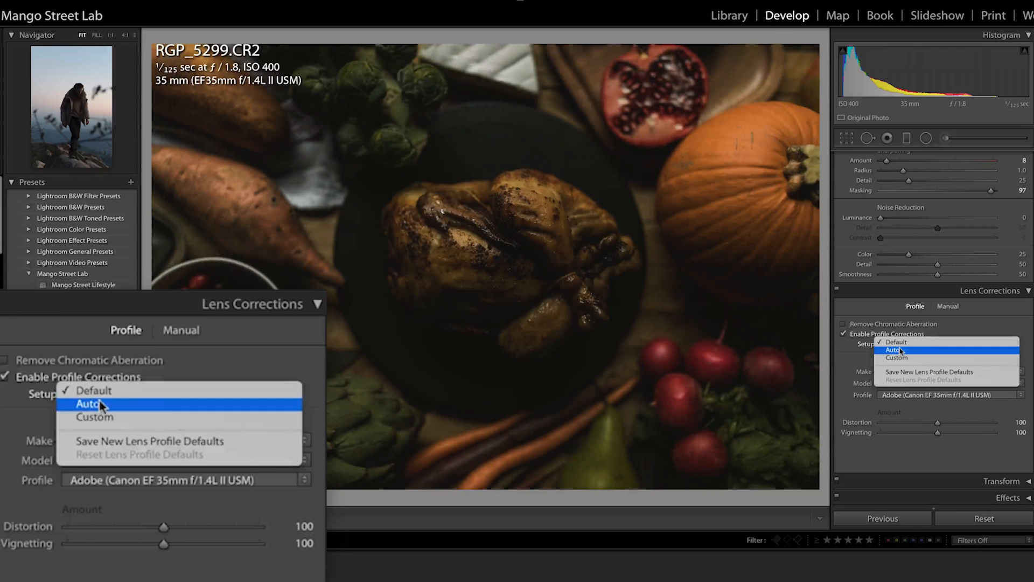
click(894, 350)
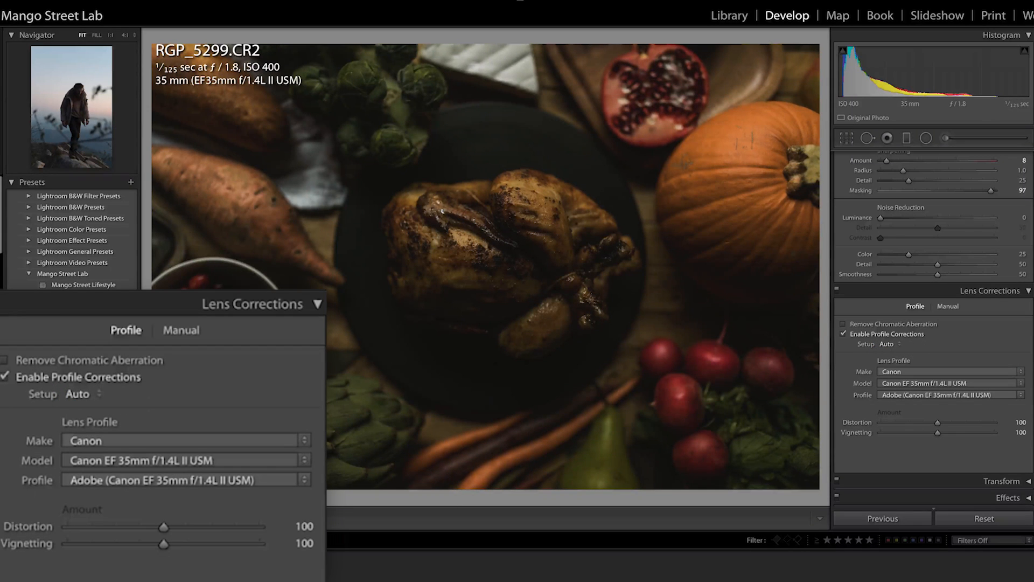
In Camera Calibration, set the Shadows Tint to -5, Red Primary Hue to +30 and Red Primary Saturation to -19.
scroll(933, 324, down, 5)
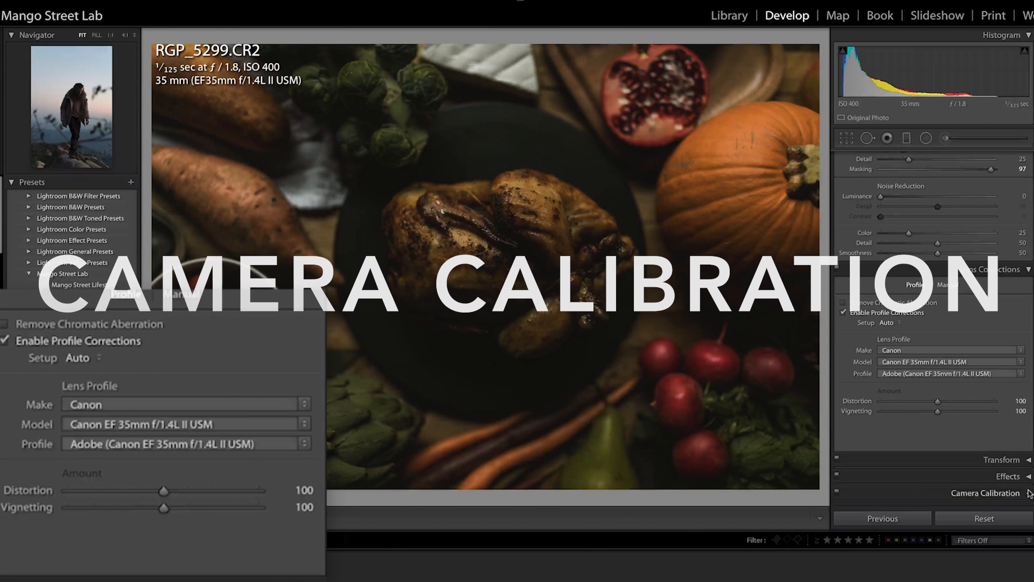
scroll(932, 323, down, 1)
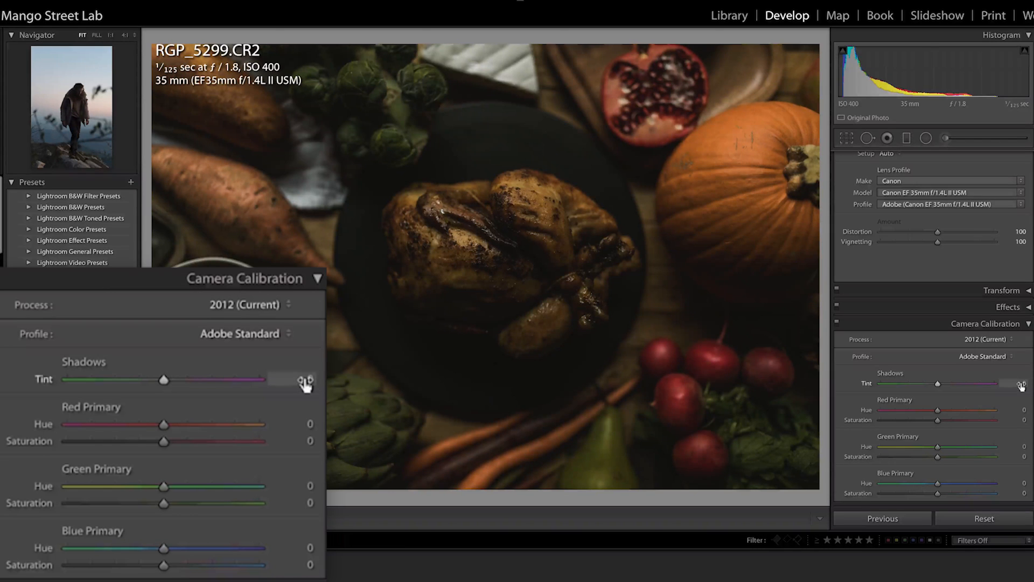
click(305, 425)
text(30)
key(Return)
click(307, 440)
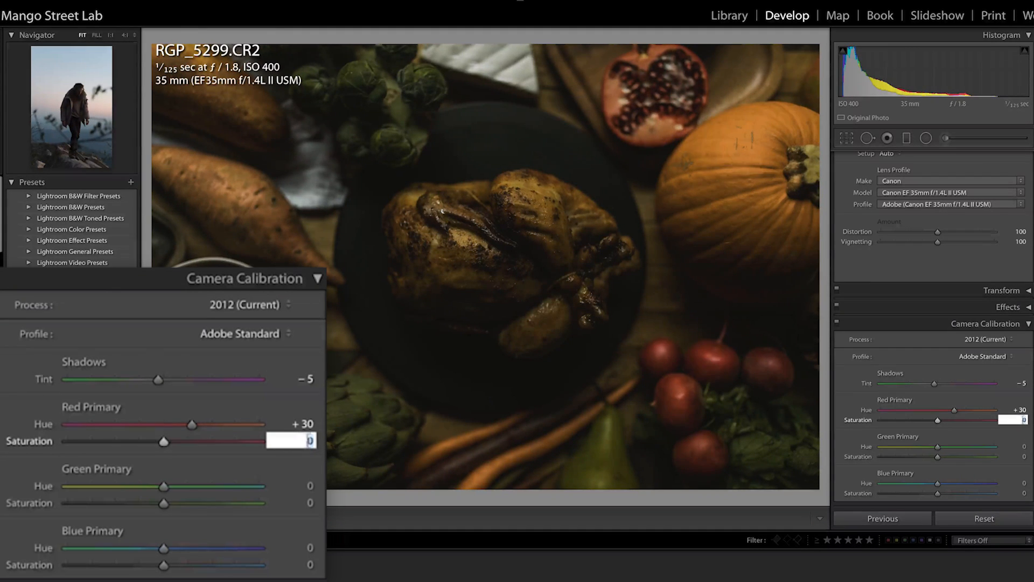
key(Return)
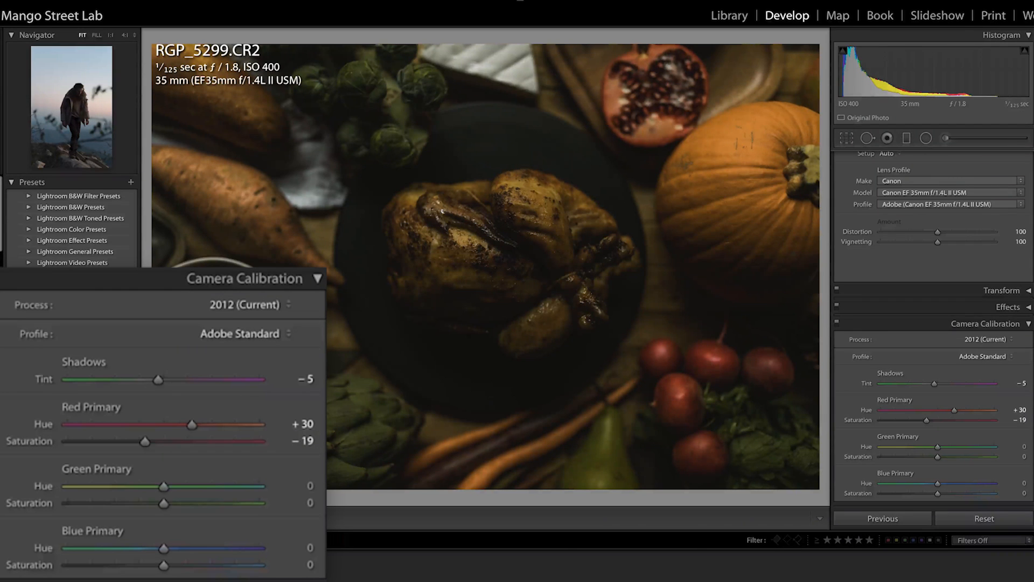
Set the Green Primary calibration to a Hue of +40 and a Saturation of -10.
click(310, 486)
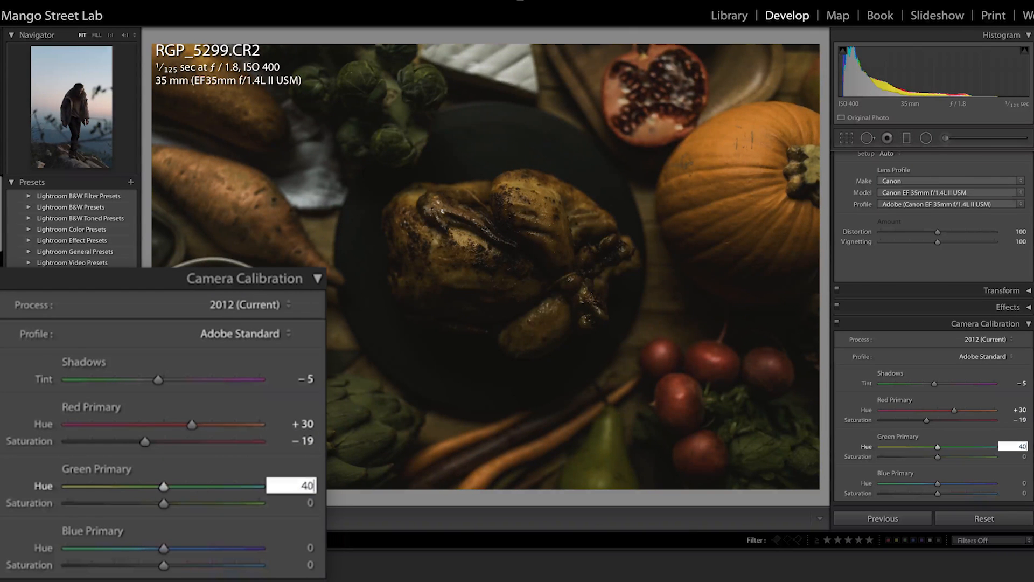
key(Return)
click(311, 503)
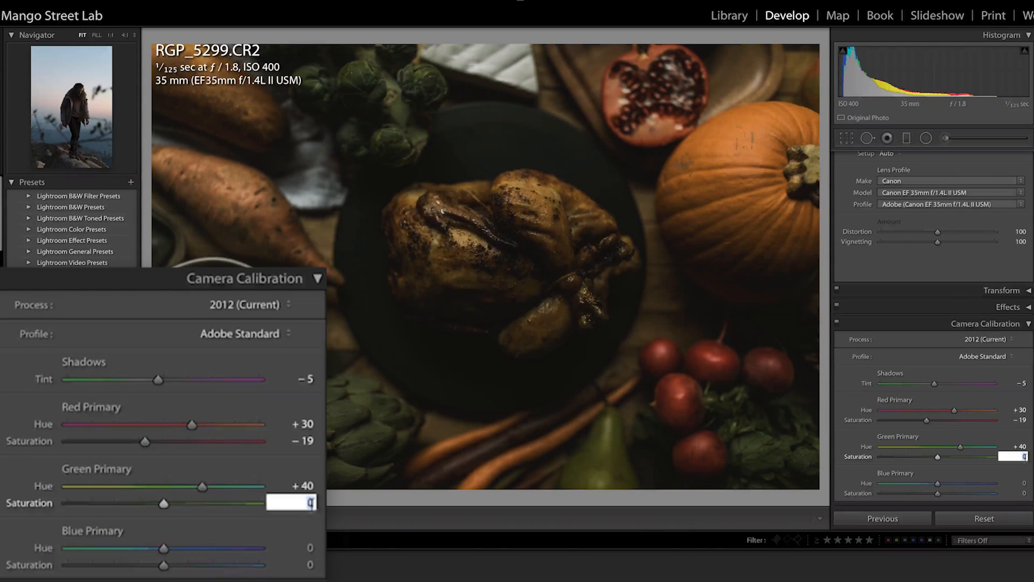
text(-10)
key(Return)
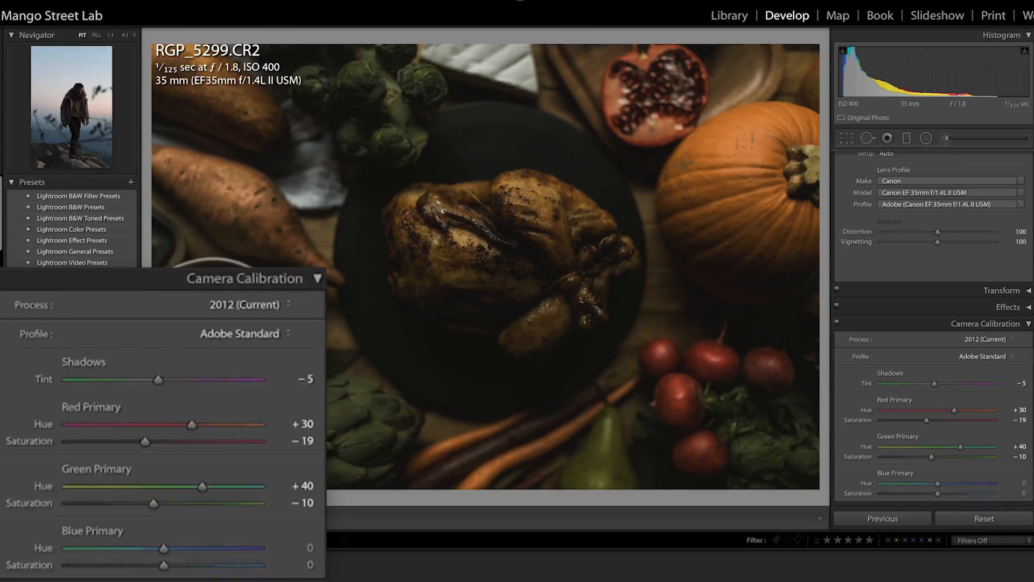
Set the Blue Primary calibration to a Hue of -12 and a Saturation of -15.
click(311, 548)
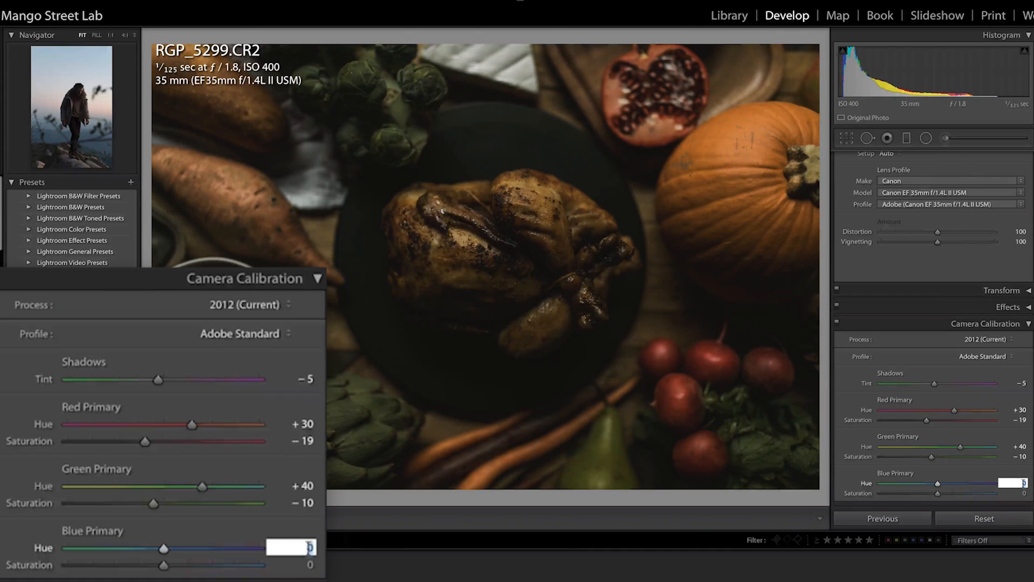
text(-12)
key(Tab)
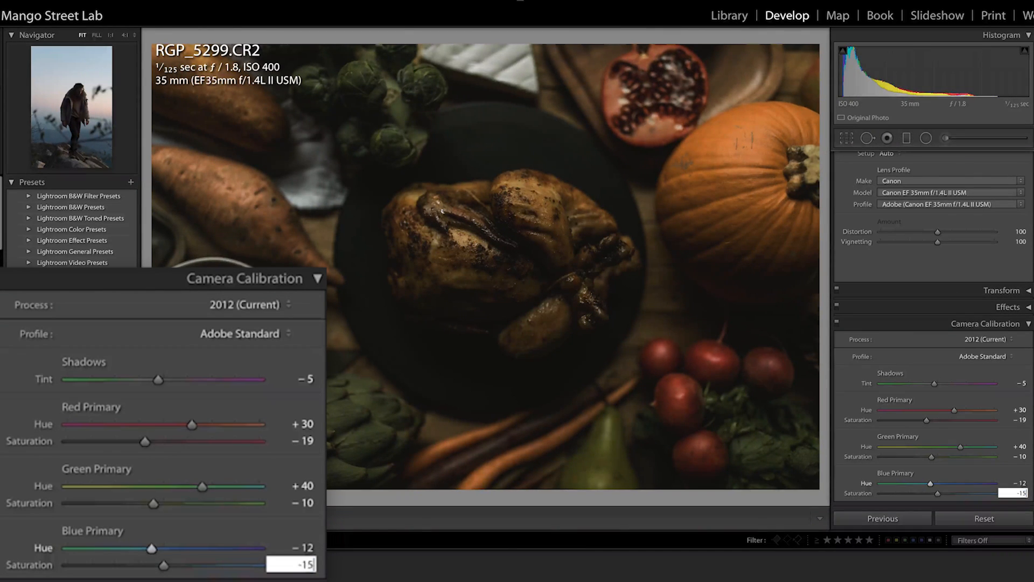
key(Return)
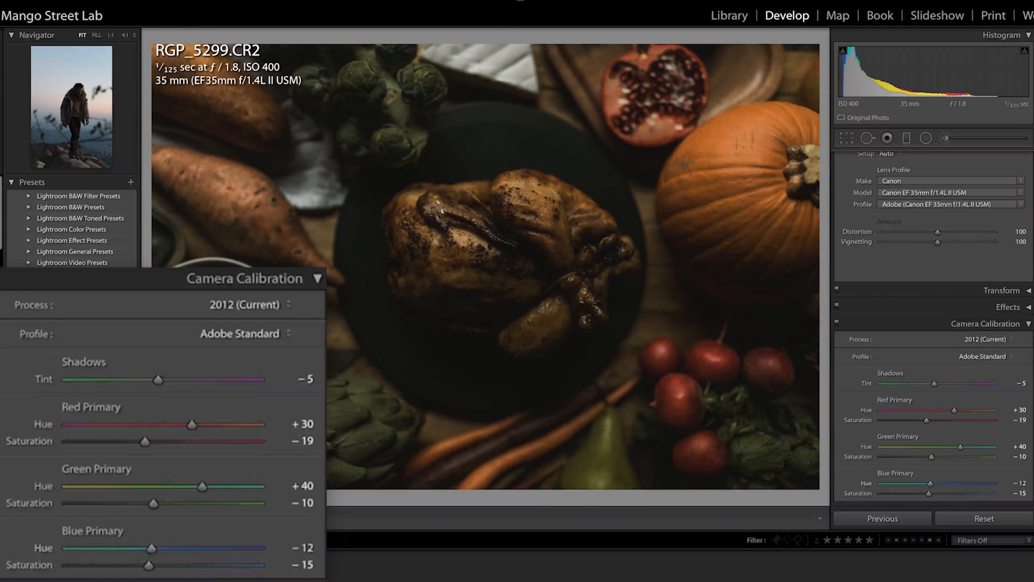
Raise the overall Saturation in the Basic adjustments to +10.
scroll(1000, 216, up, 20)
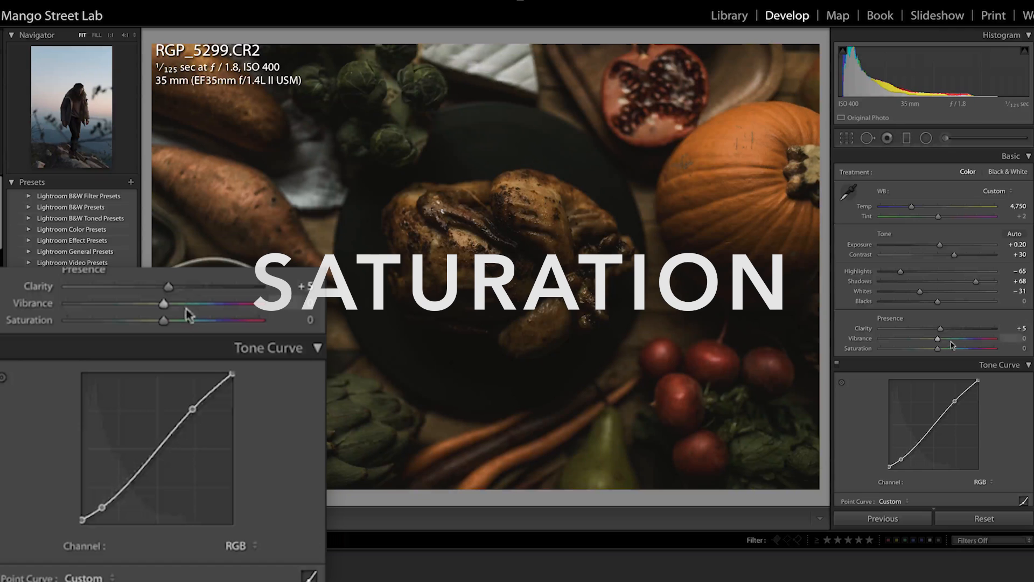
key(Up)
key(Up)
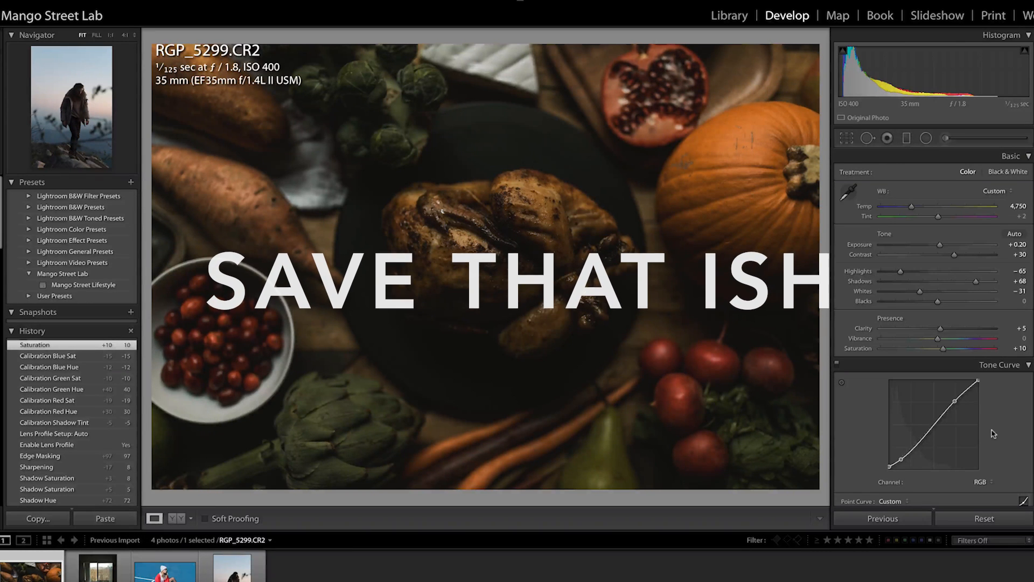
Save the chicken photo's settings as a develop preset named "My Special Preset" in the User Presets folder, leaving out White Balance and Exposure.
click(131, 182)
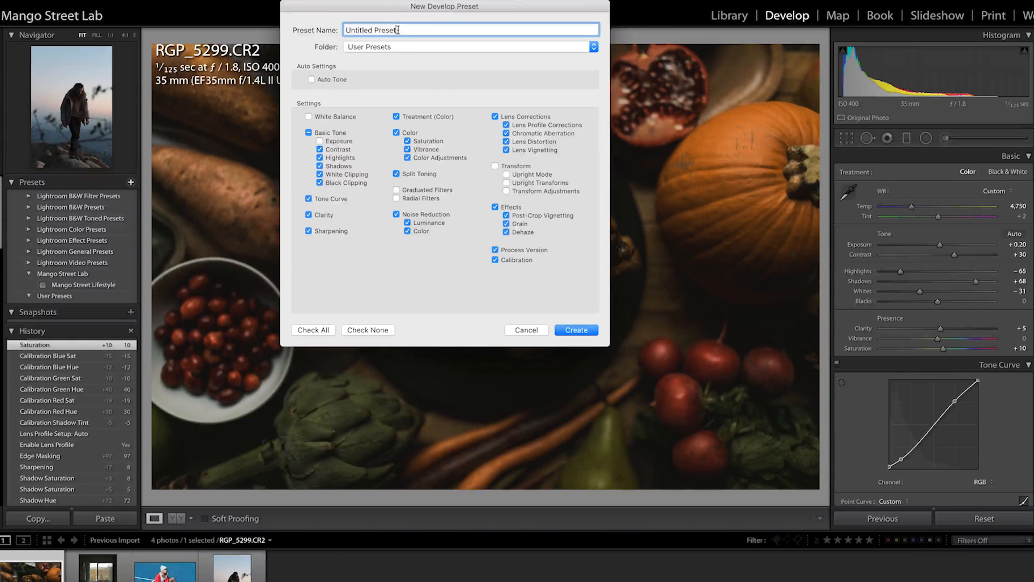
text(My Special Prese)
click(586, 329)
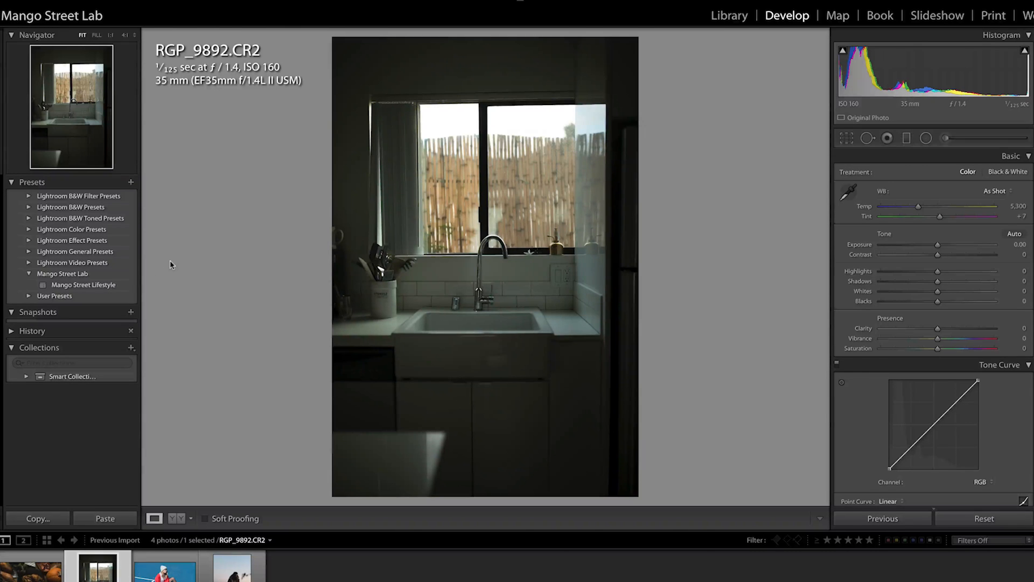
Apply the Mango Street Lifestyle preset to the kitchen sink photo and fine-tune it with Tint +2 and Exposure +0.70.
click(108, 285)
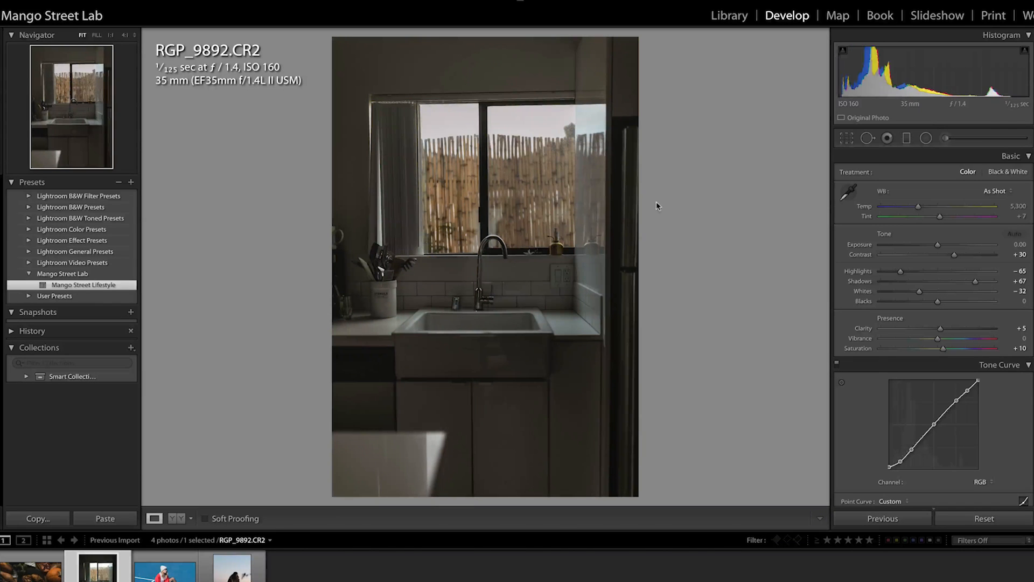
drag(947, 246, 941, 219)
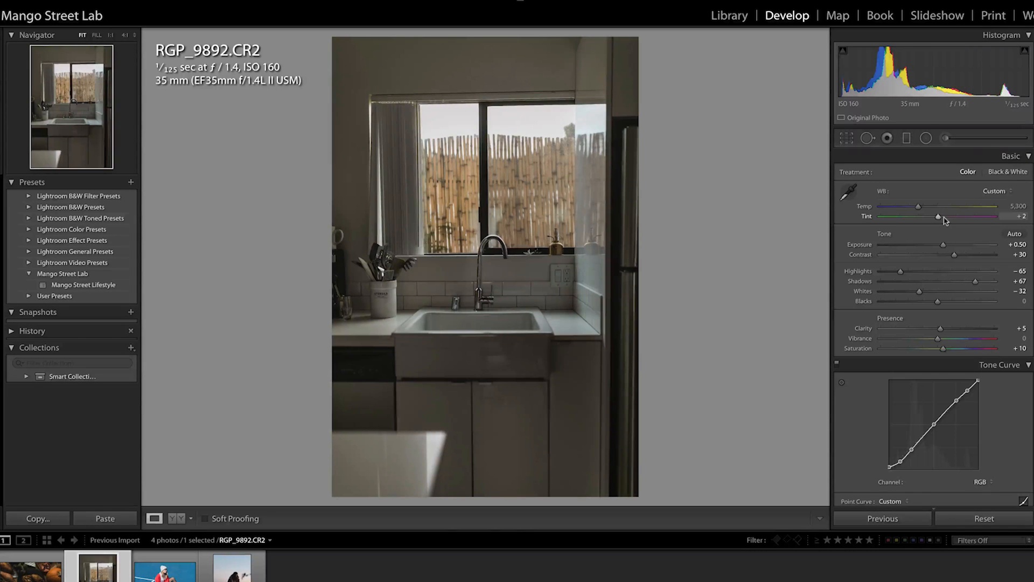
key(Up)
key(Up)
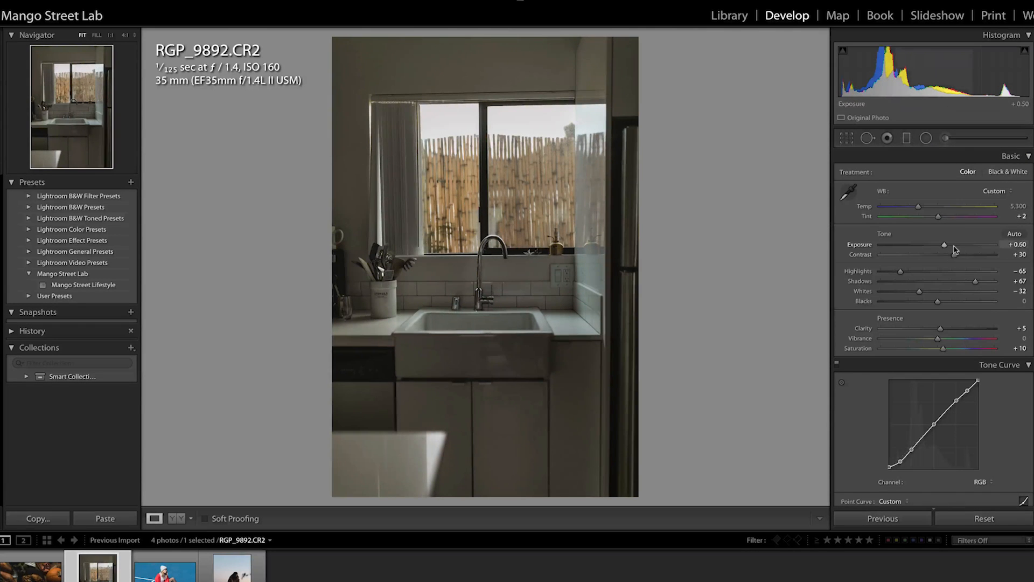
Apply the Mango Street Lifestyle preset to the tennis court photo and fine-tune it with Exposure -0.20 and Temp 4,950.
key(Right)
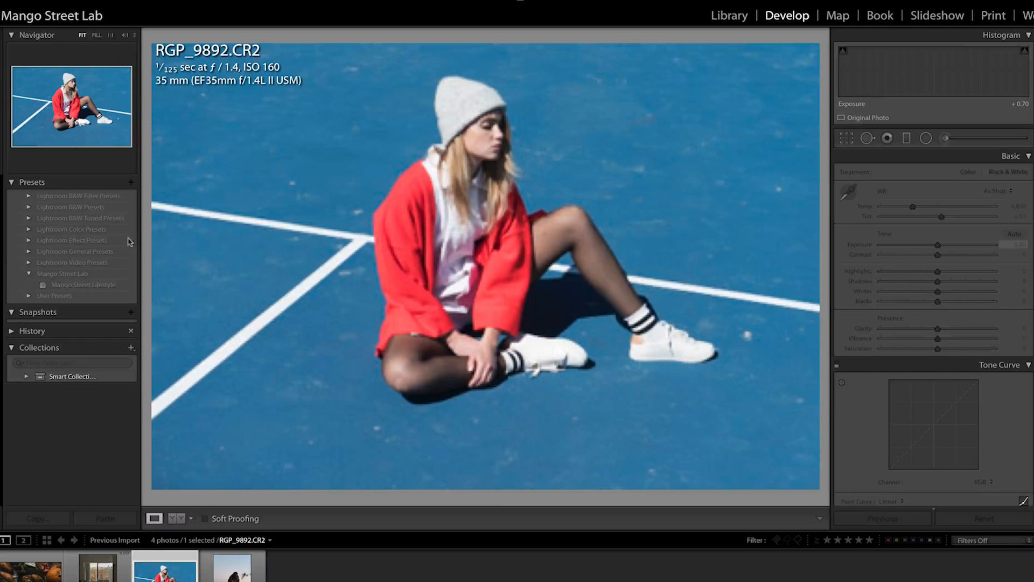
click(92, 286)
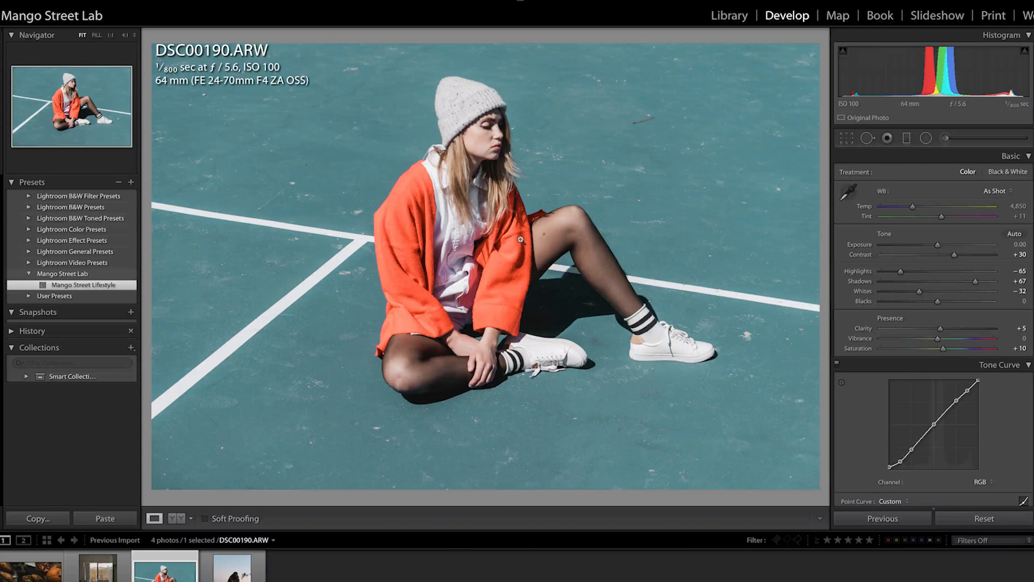
scroll(958, 246, down, 1)
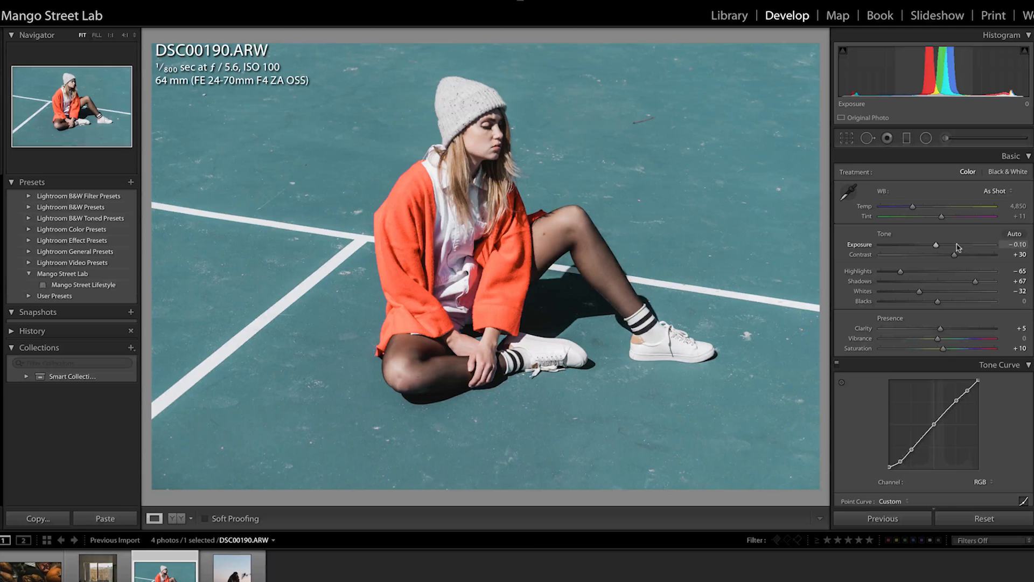
scroll(957, 246, down, 1)
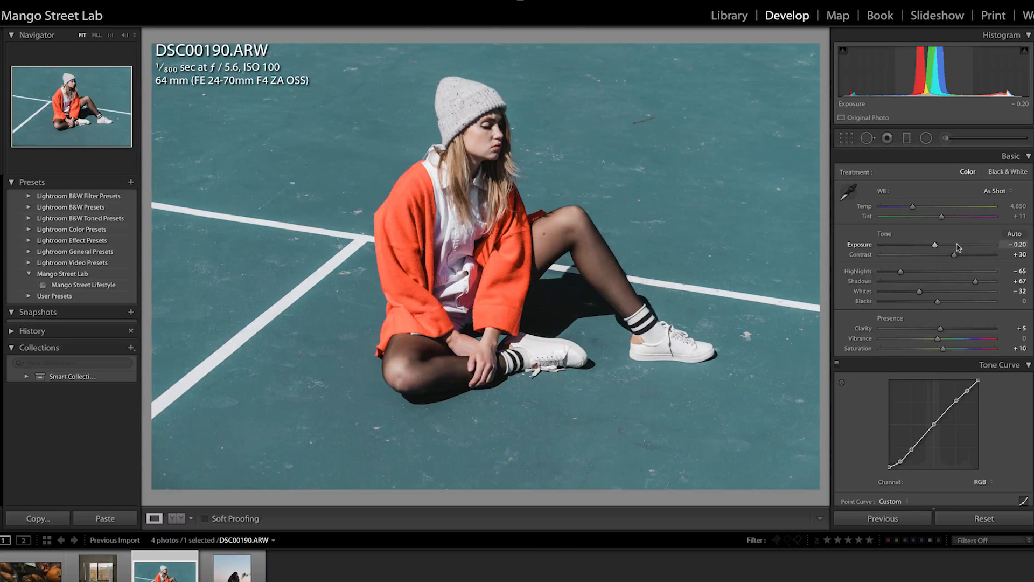
scroll(942, 211, up, 2)
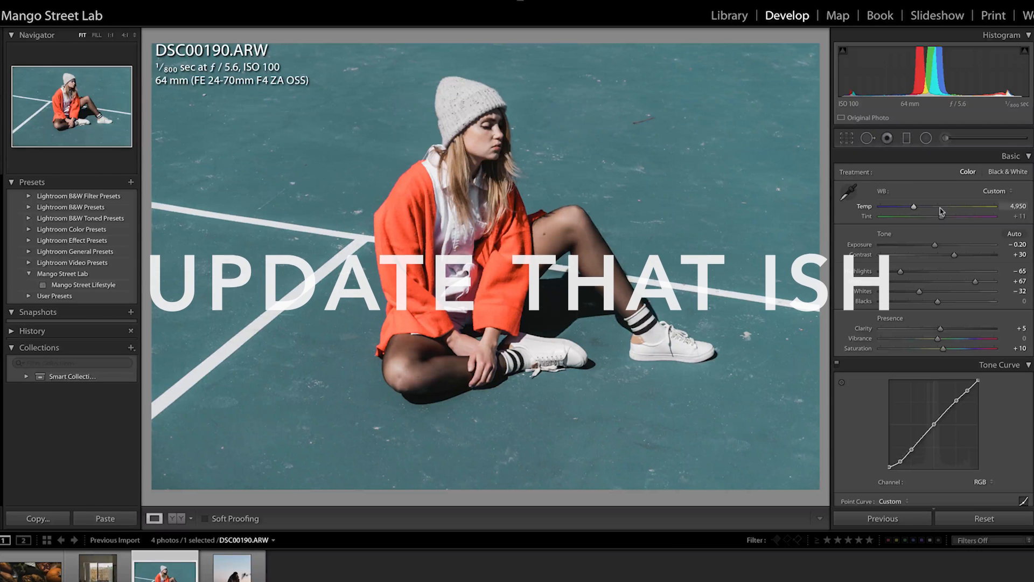
Update the Mango Street Lifestyle preset with the current settings, leaving out White Balance and Exposure.
right_click(108, 286)
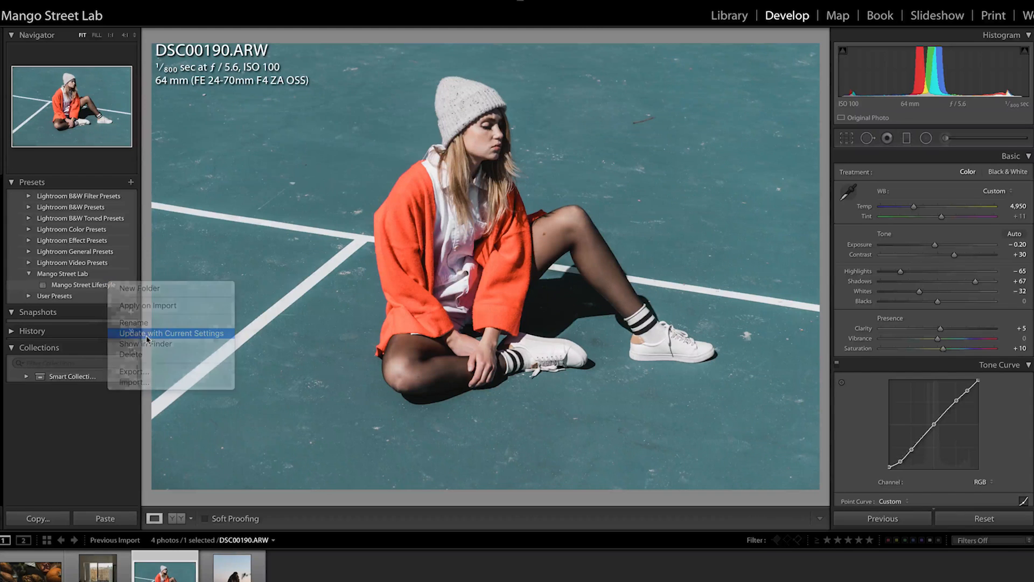
click(146, 334)
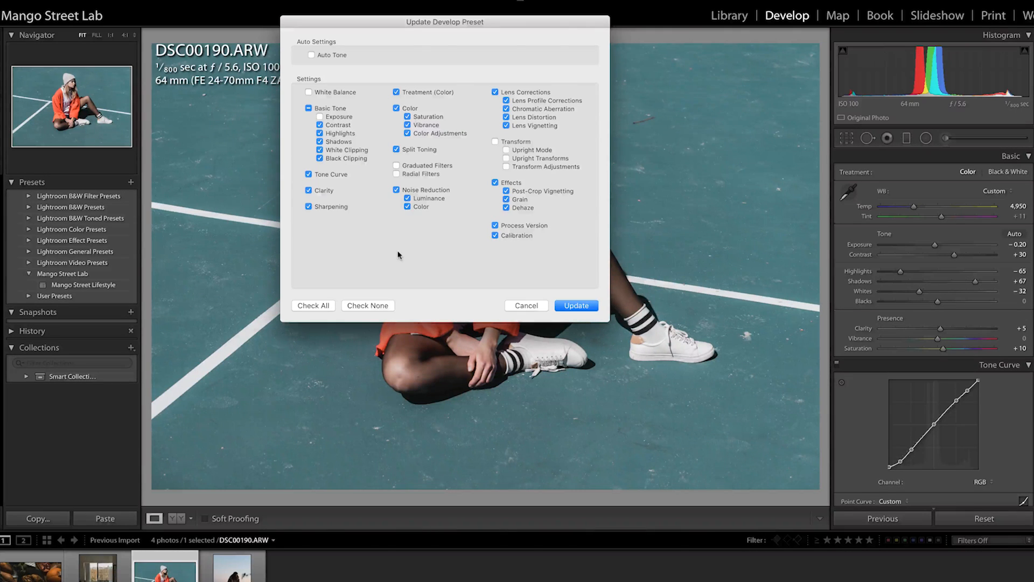
click(577, 305)
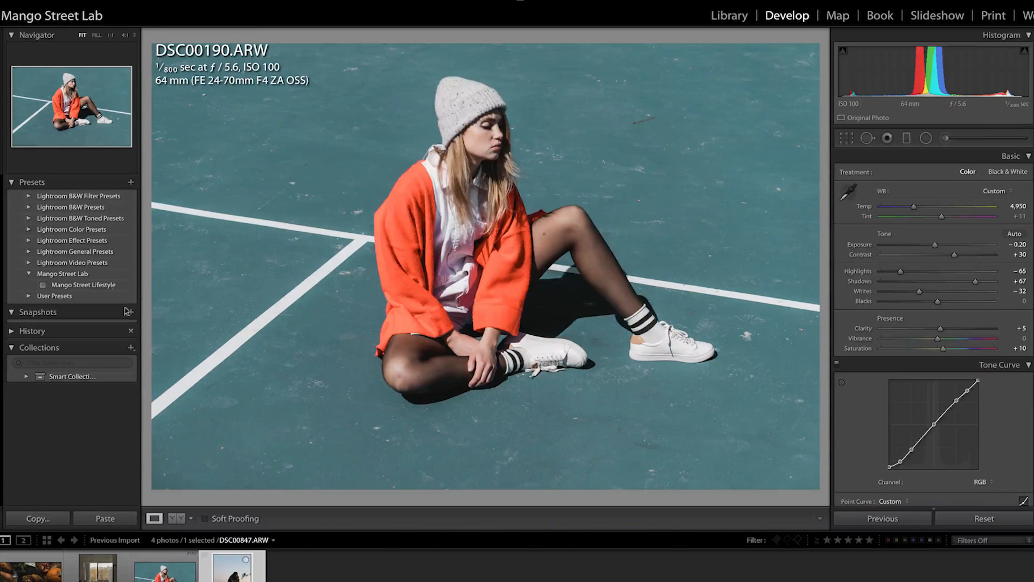
Apply the Mango Street Lifestyle preset to the photo of the man on the rocks, DSC00847.ARW.
key(Right)
click(97, 286)
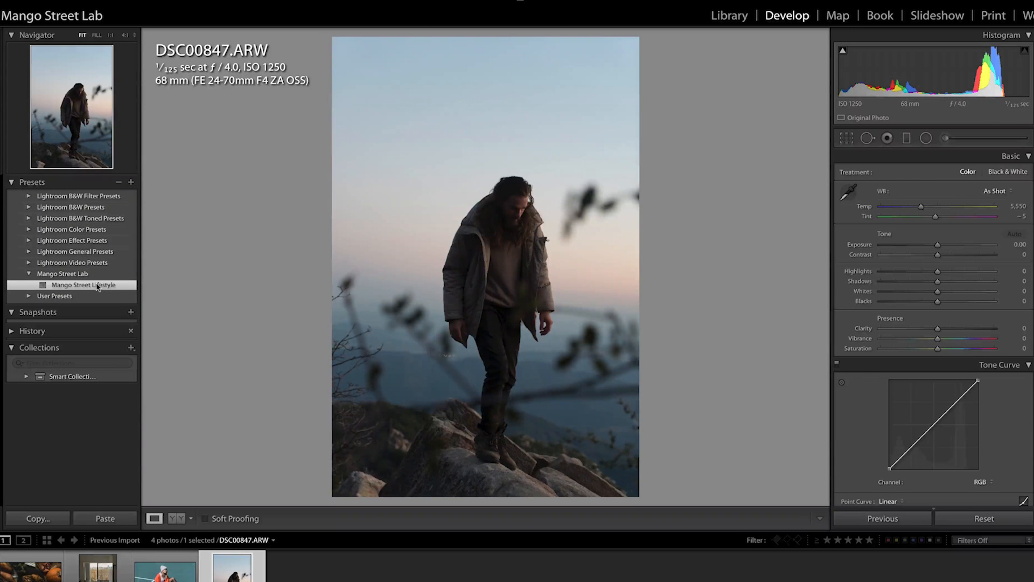